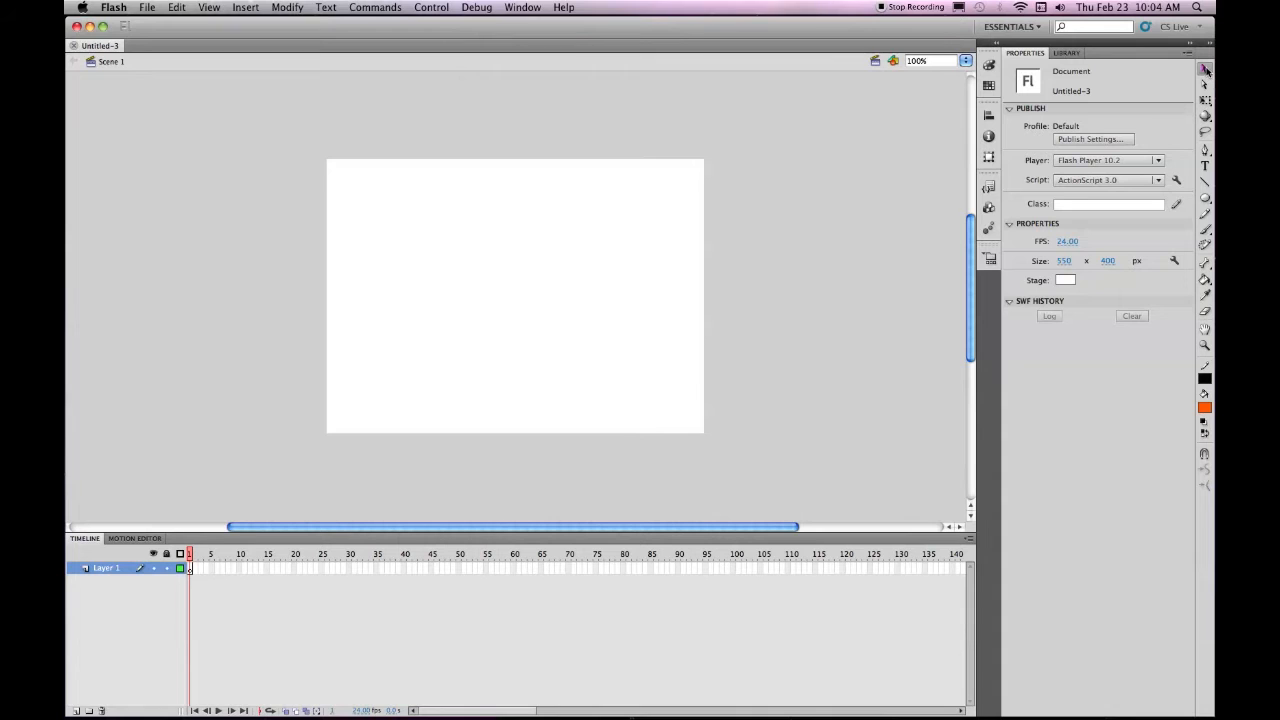
- Set the document size to 1280 x 720 px and the frame rate to 12 fps, with 10-minute auto-save enabled
left_click(1175, 261)
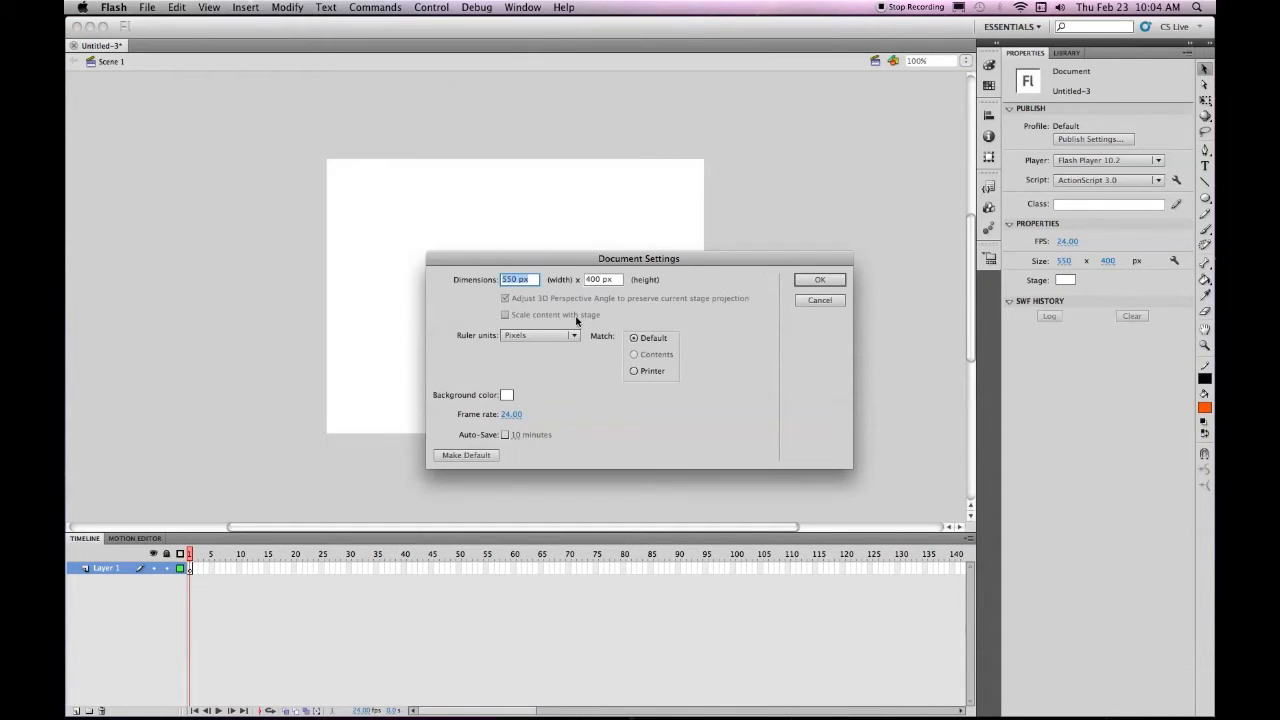
type("1280")
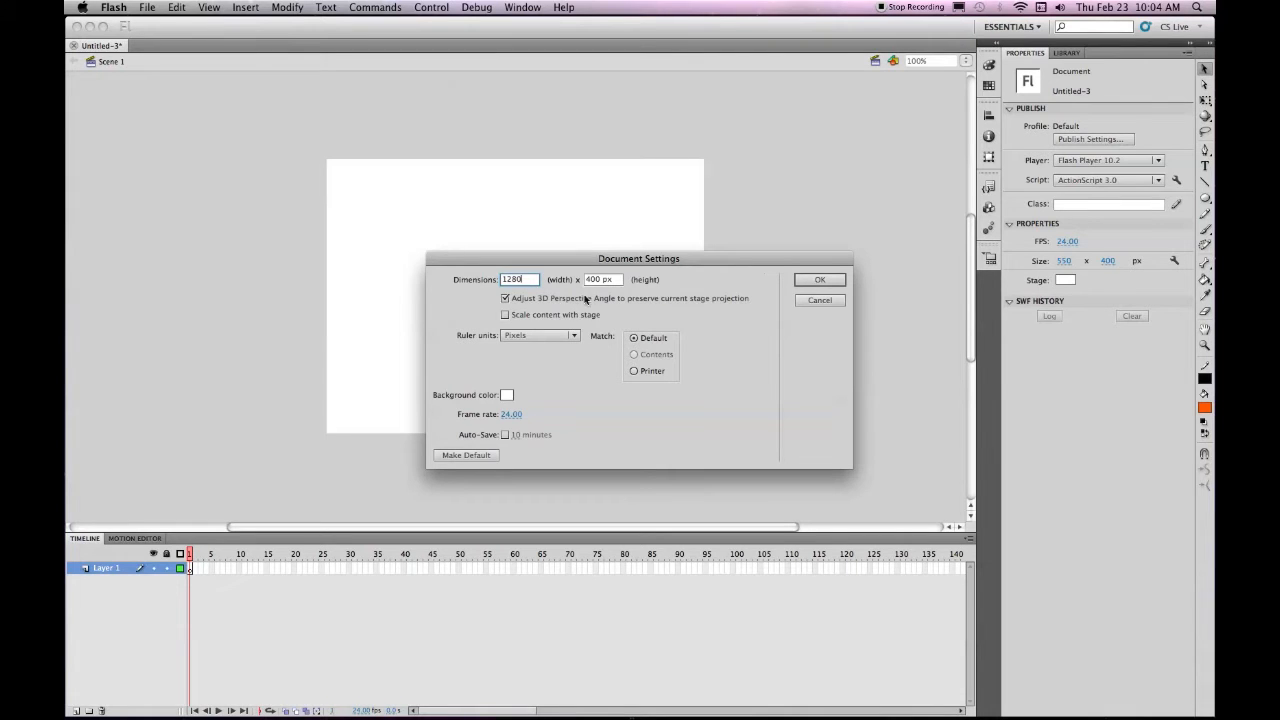
left_click(598, 279)
type("720")
key("Tab")
type("12")
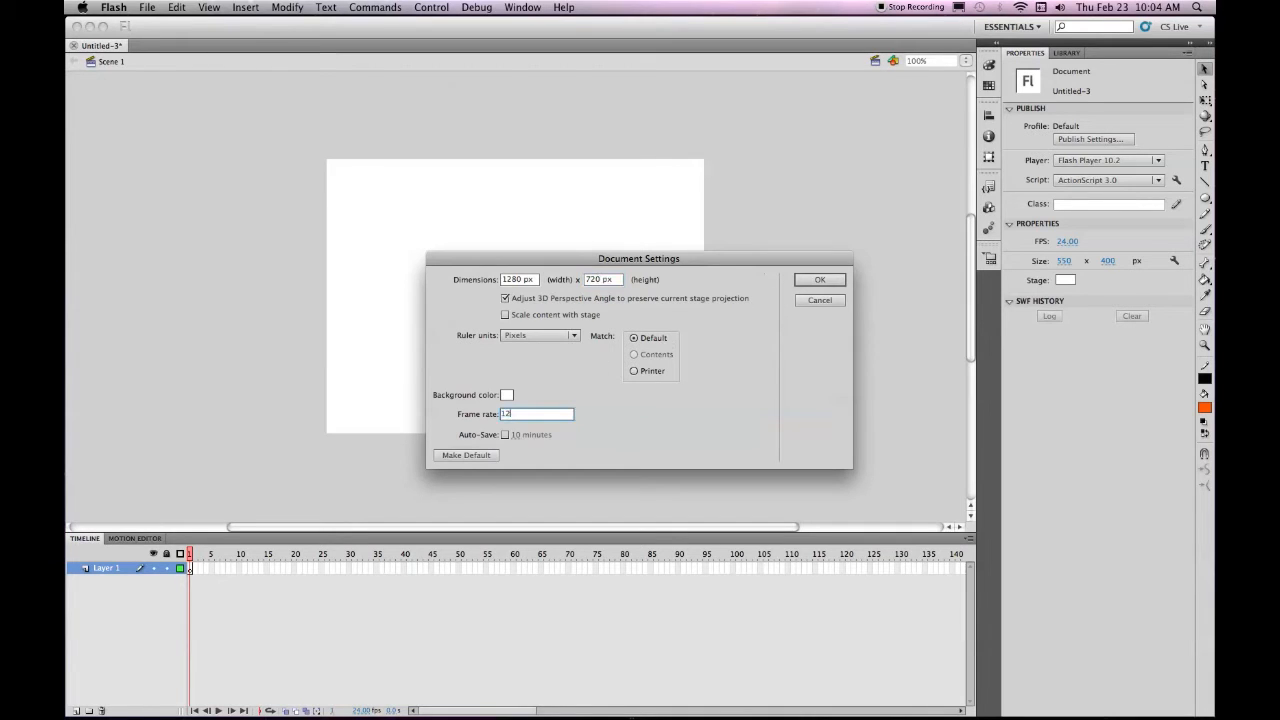
key("Tab")
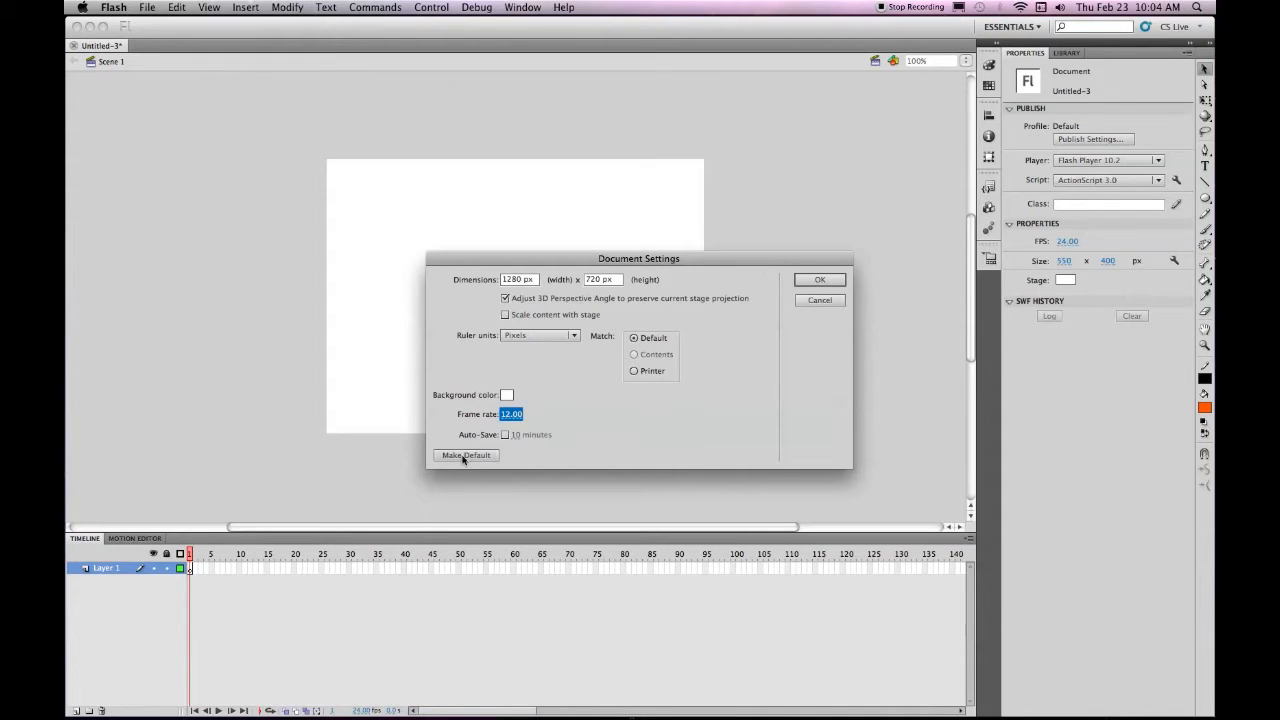
left_click(505, 435)
left_click(832, 284)
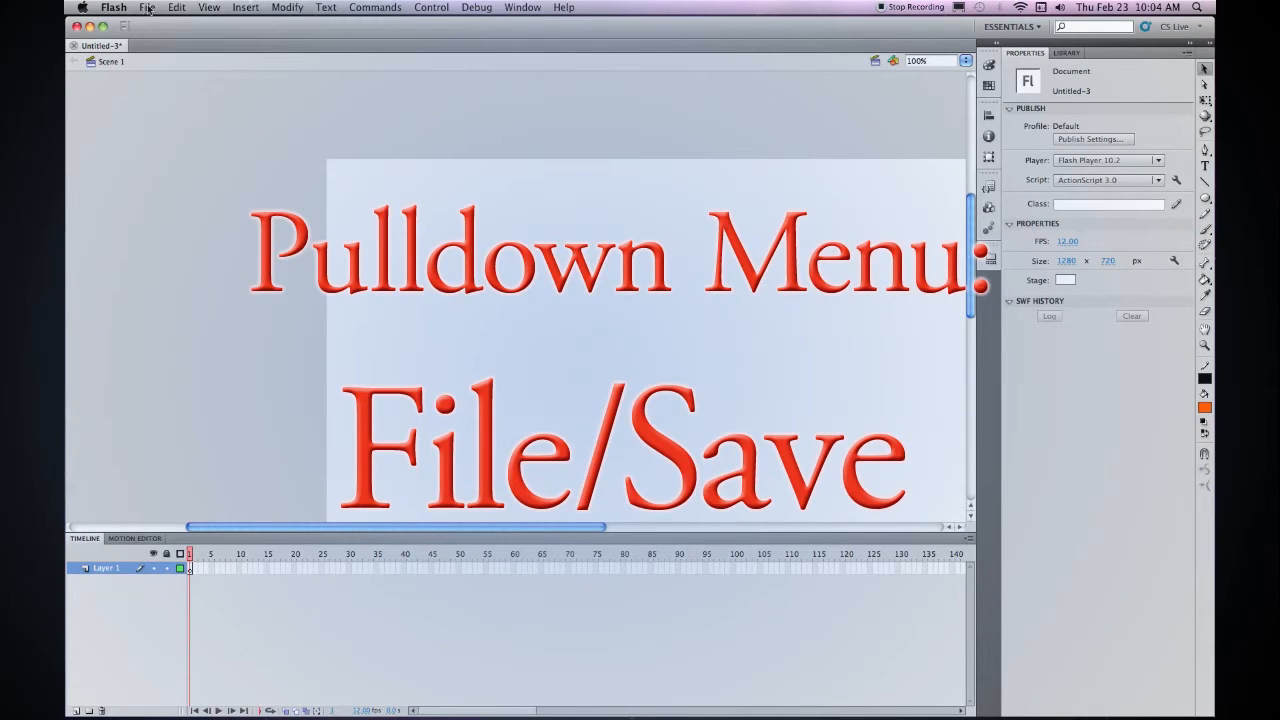
- Save the document as 10tutorialvdk.fla in the Flash CS5.5 Document format
left_click(146, 8)
left_click(168, 112)
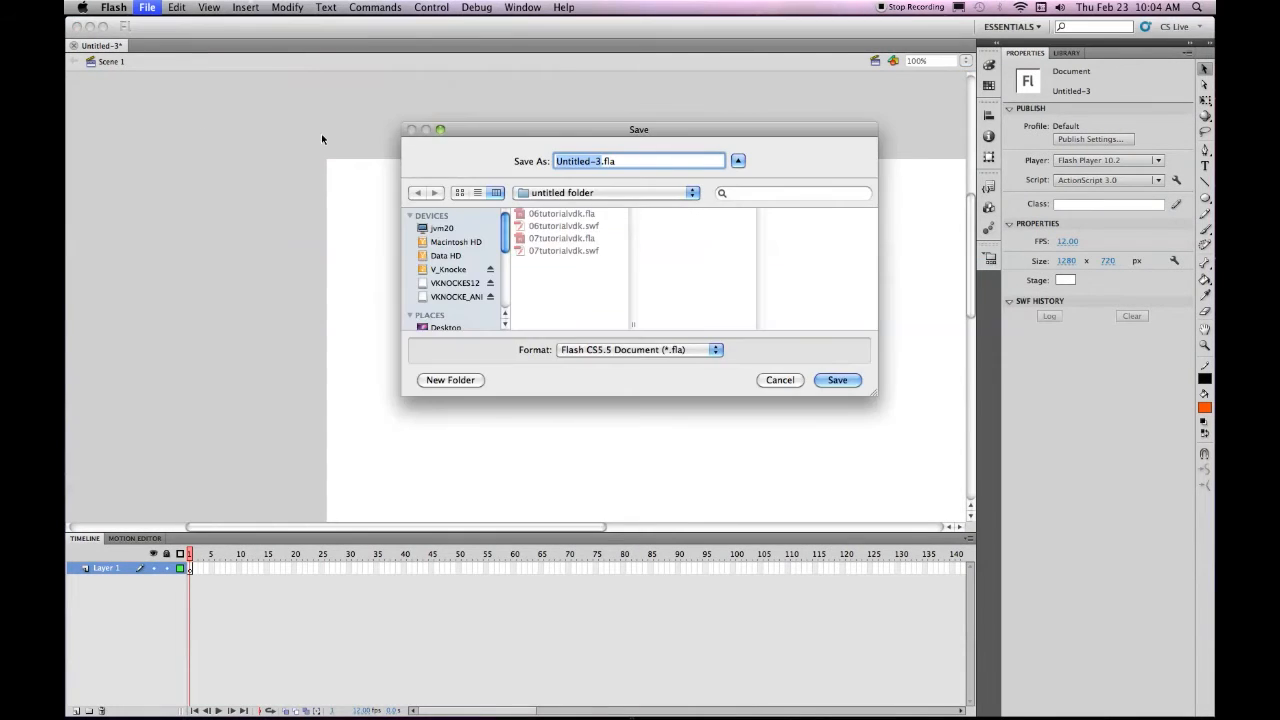
type("10tutorialvk")
key("Left")
type("d")
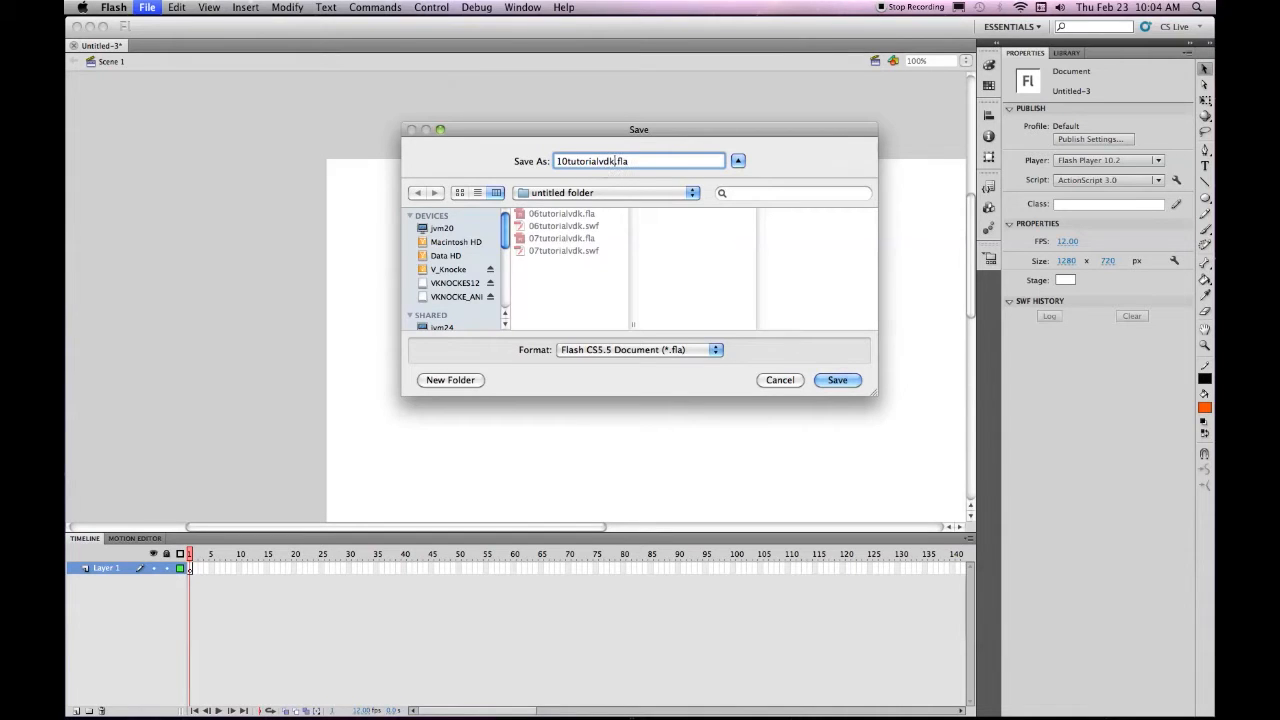
left_click(848, 380)
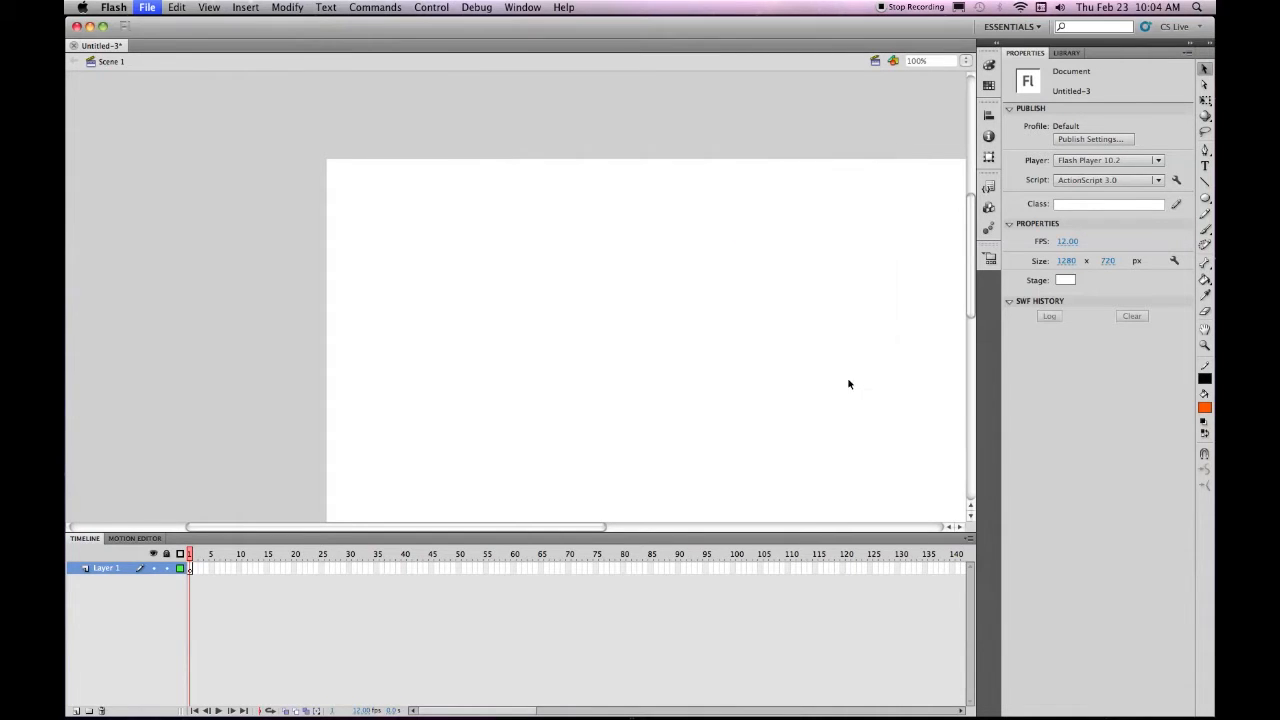
- Draw a black-filled circle without a stroke, about 224 px in diameter, in the upper-left area of the stage
left_click(966, 61)
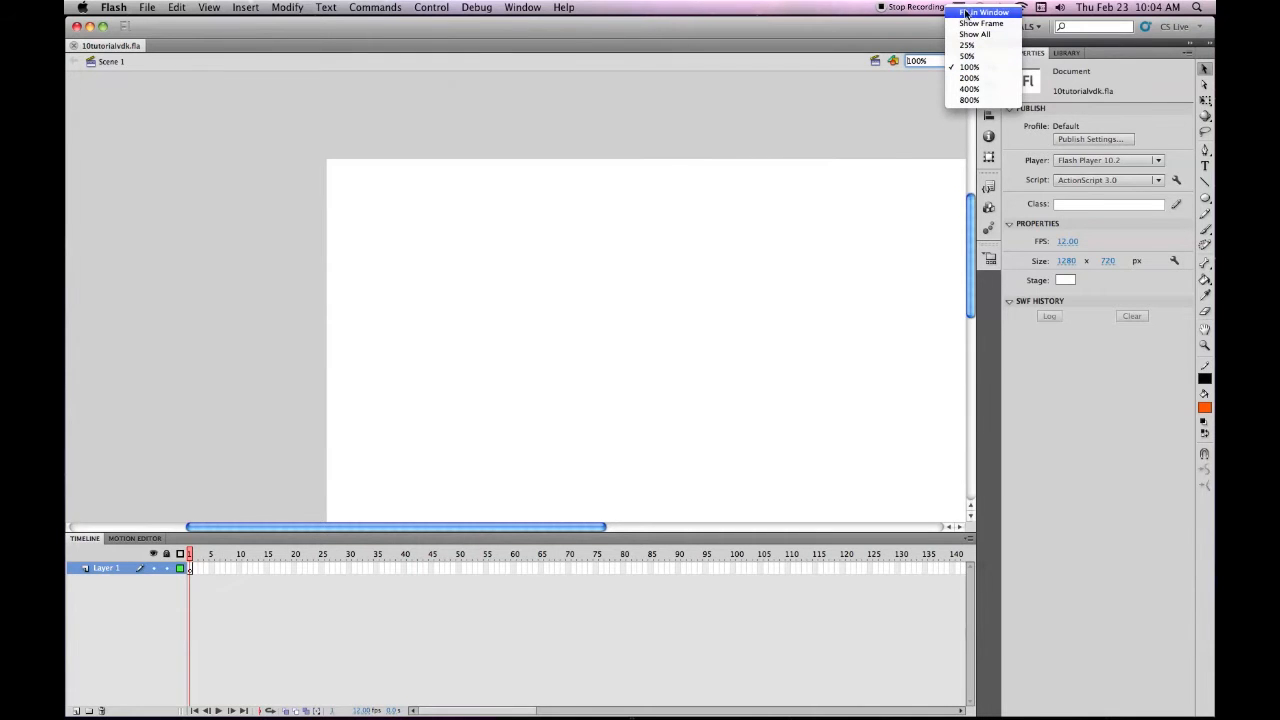
left_click(966, 13)
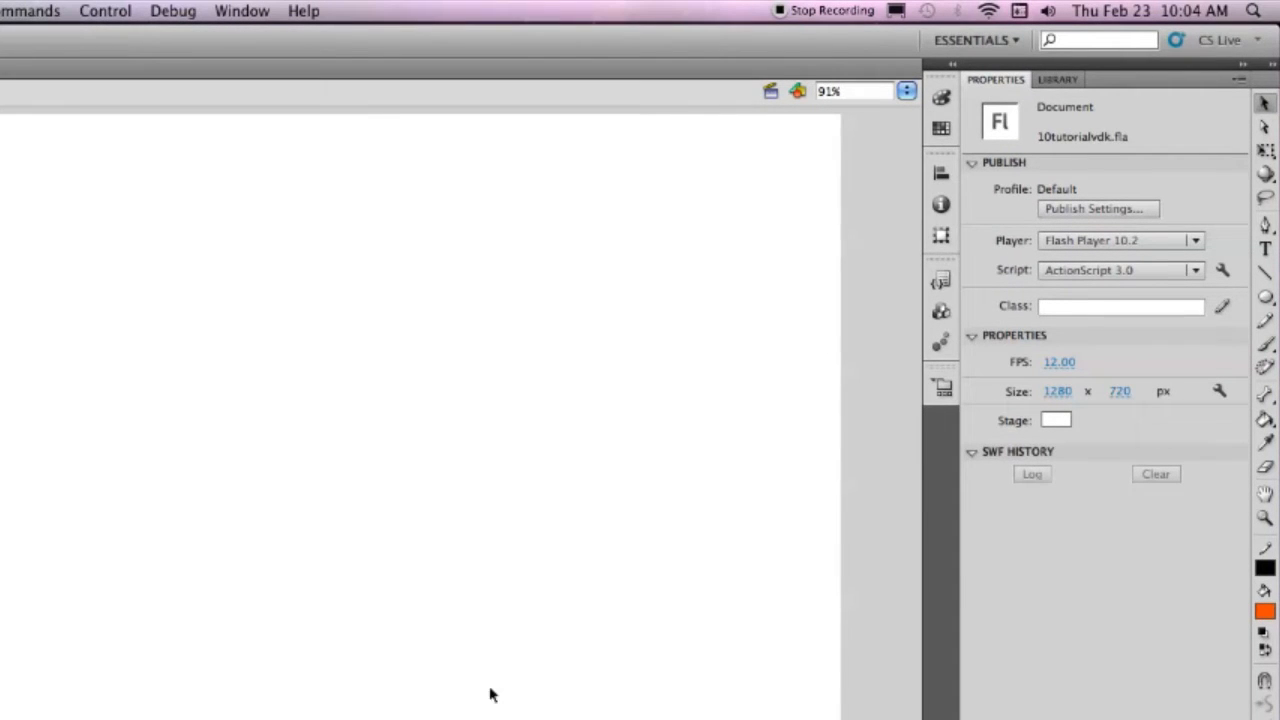
left_click(1264, 633)
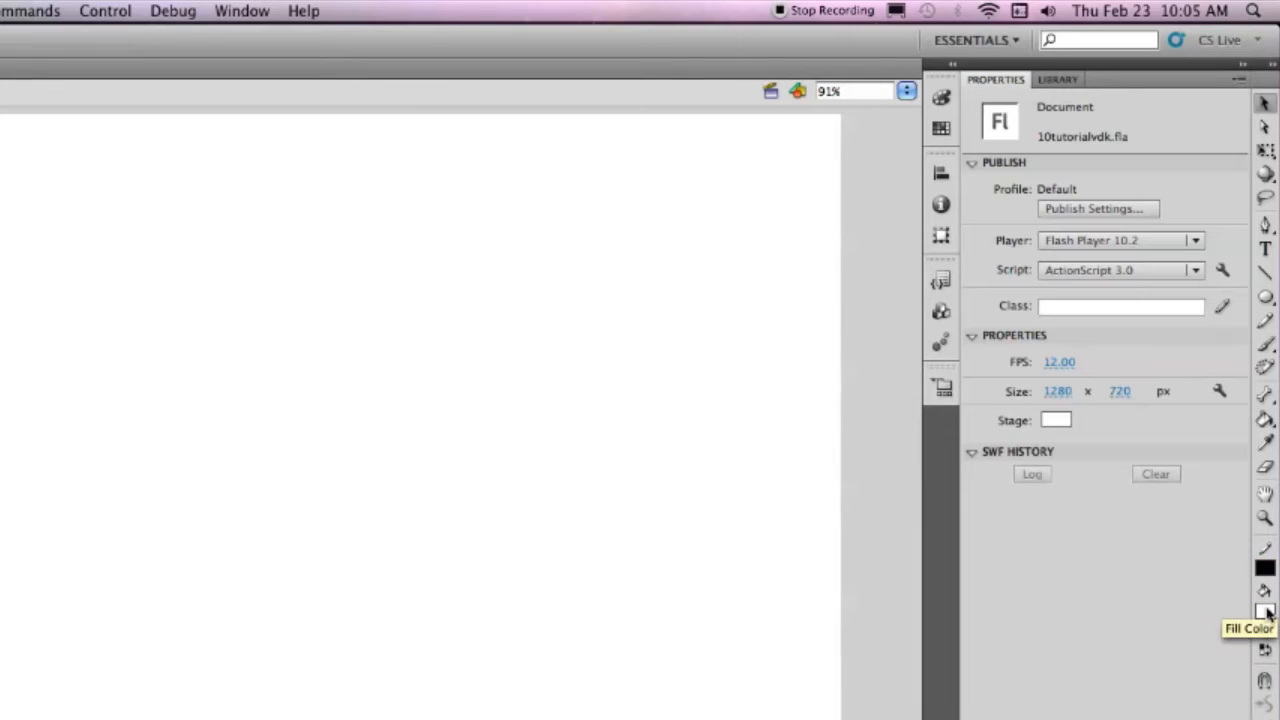
left_click(1265, 297)
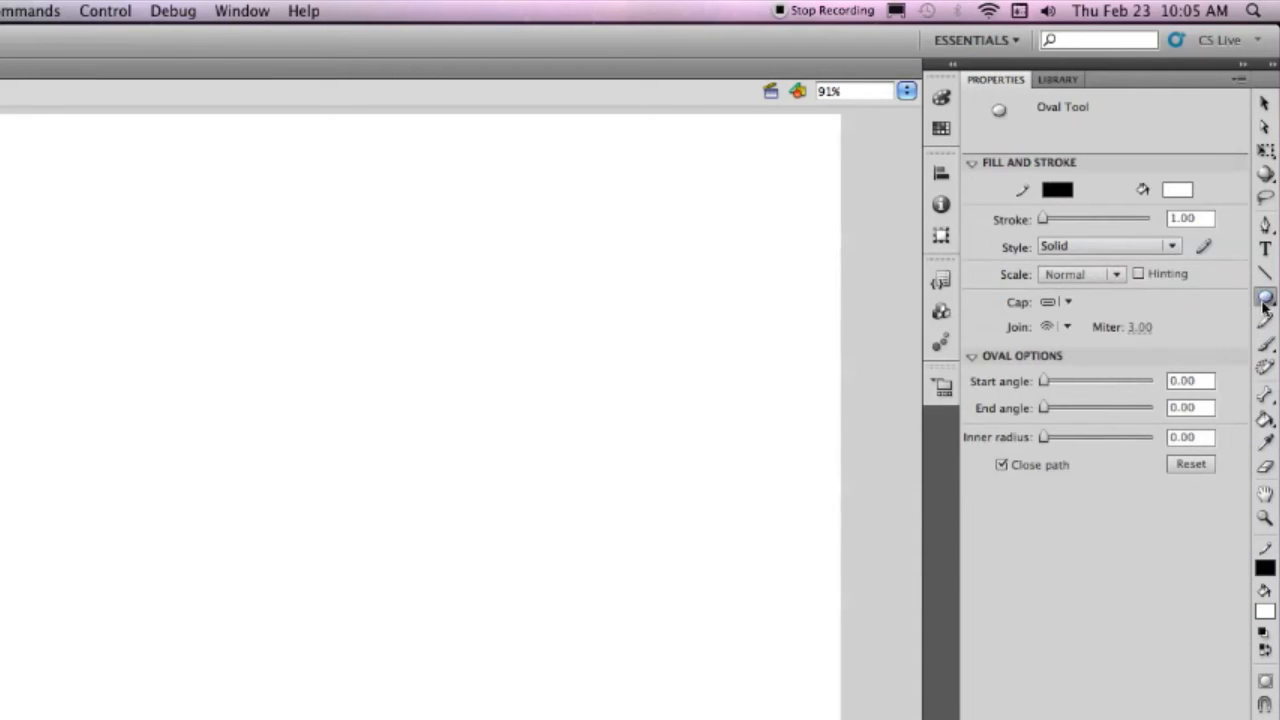
left_click(1060, 190)
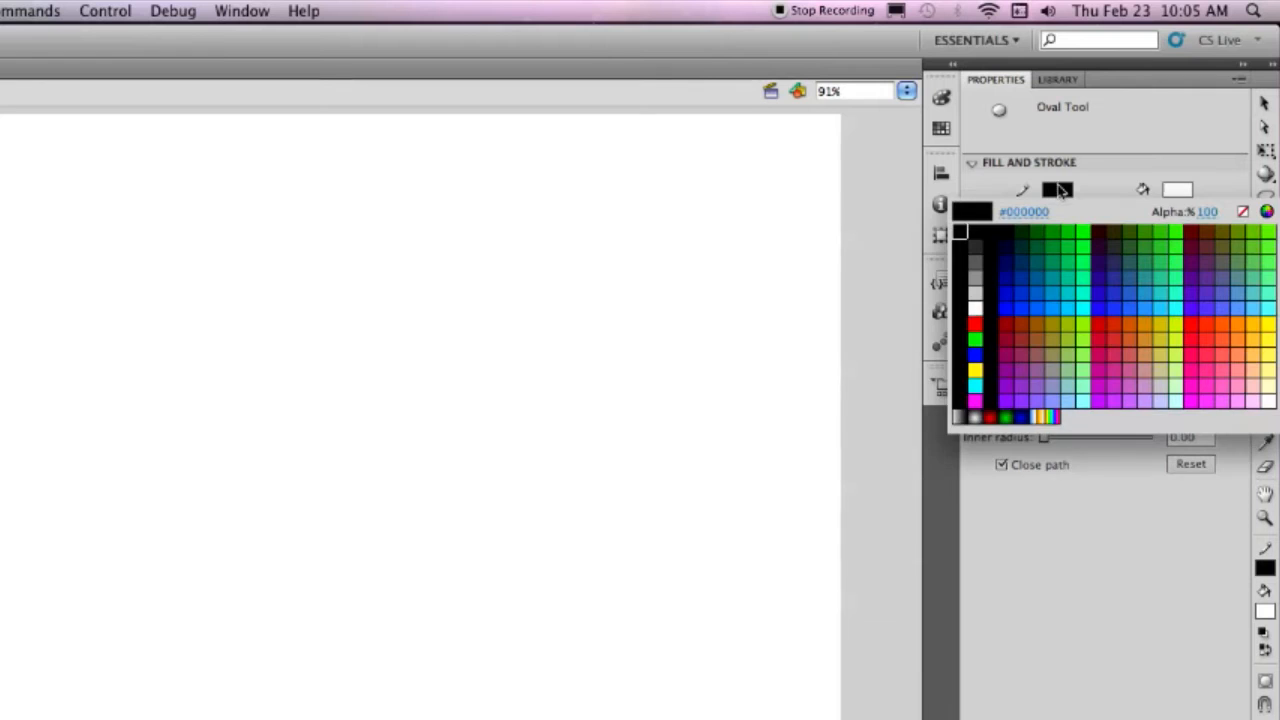
left_click(1242, 211)
left_click(1182, 192)
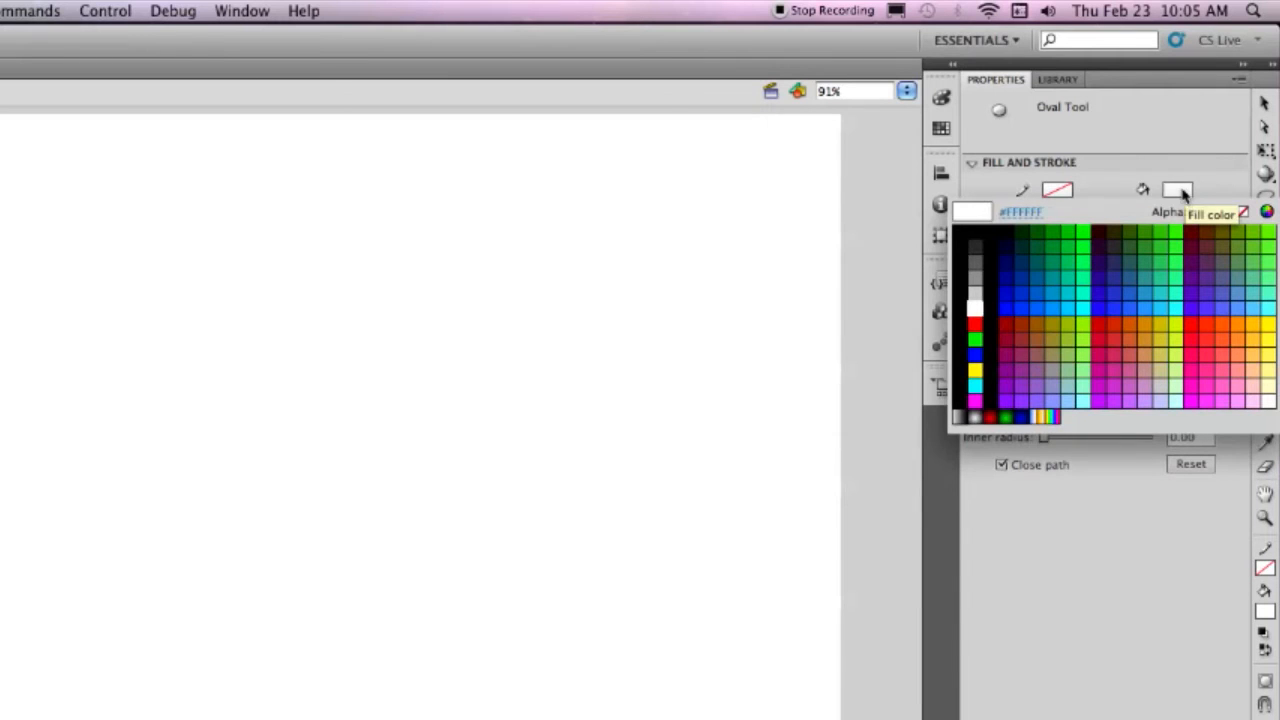
left_click(972, 242)
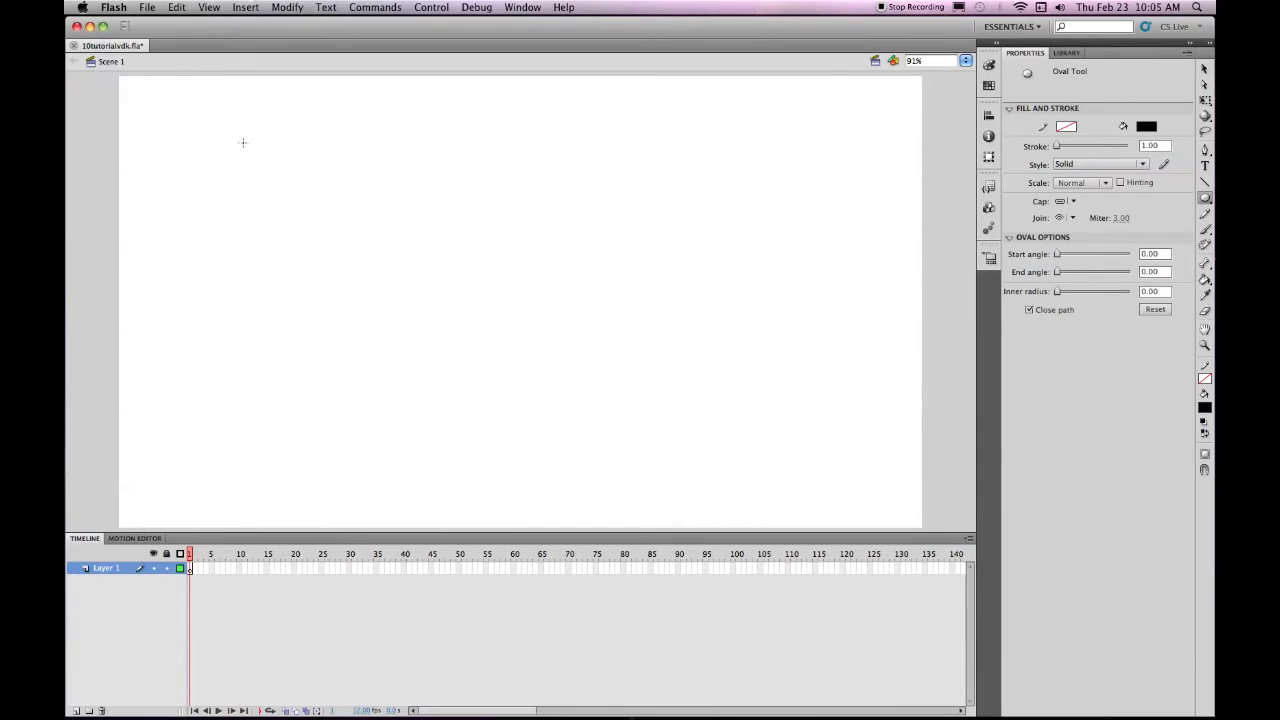
left_click_drag(252, 157, 392, 263)
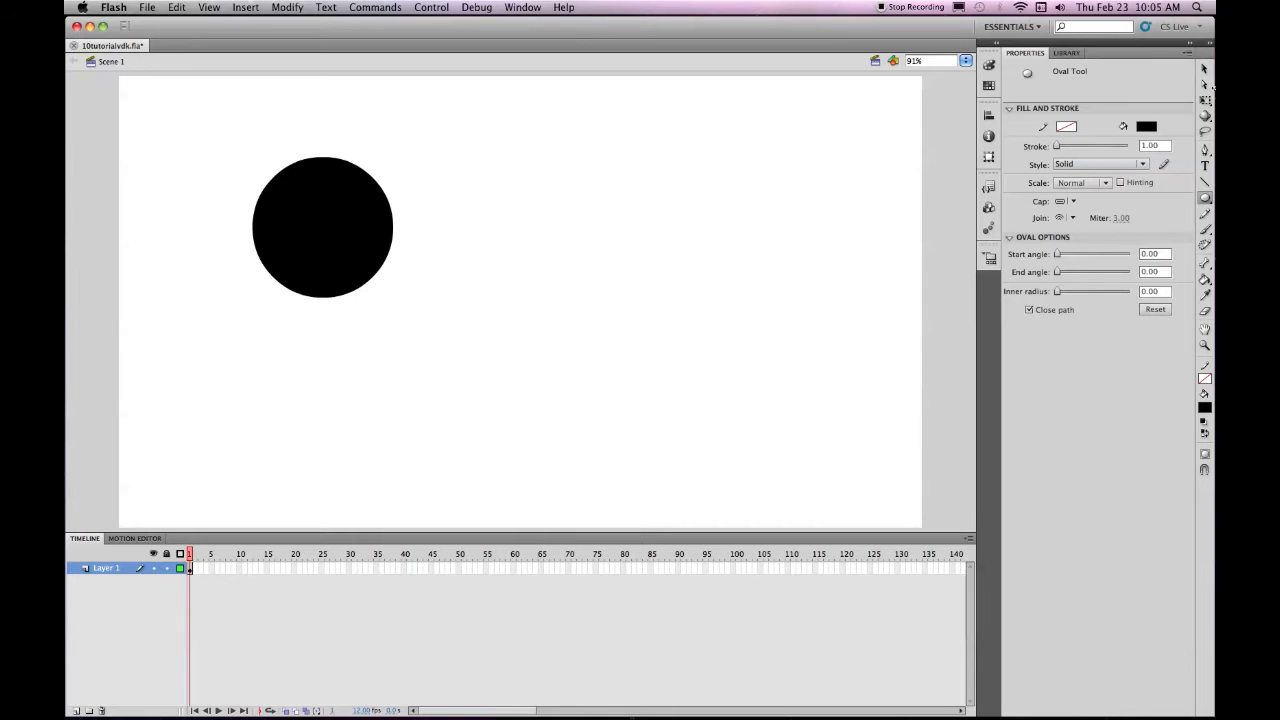
- Set the circle's width and height to 250 px and save the file
left_click(1204, 68)
left_click(368, 221)
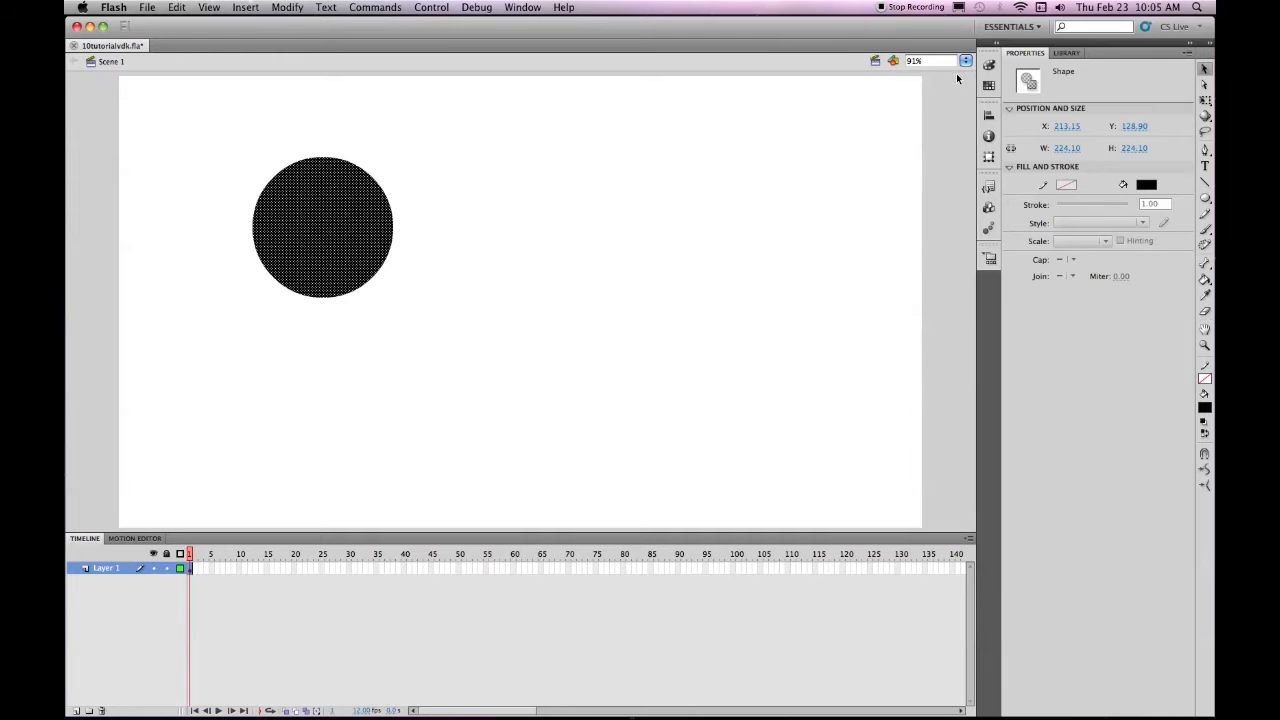
left_click(988, 115)
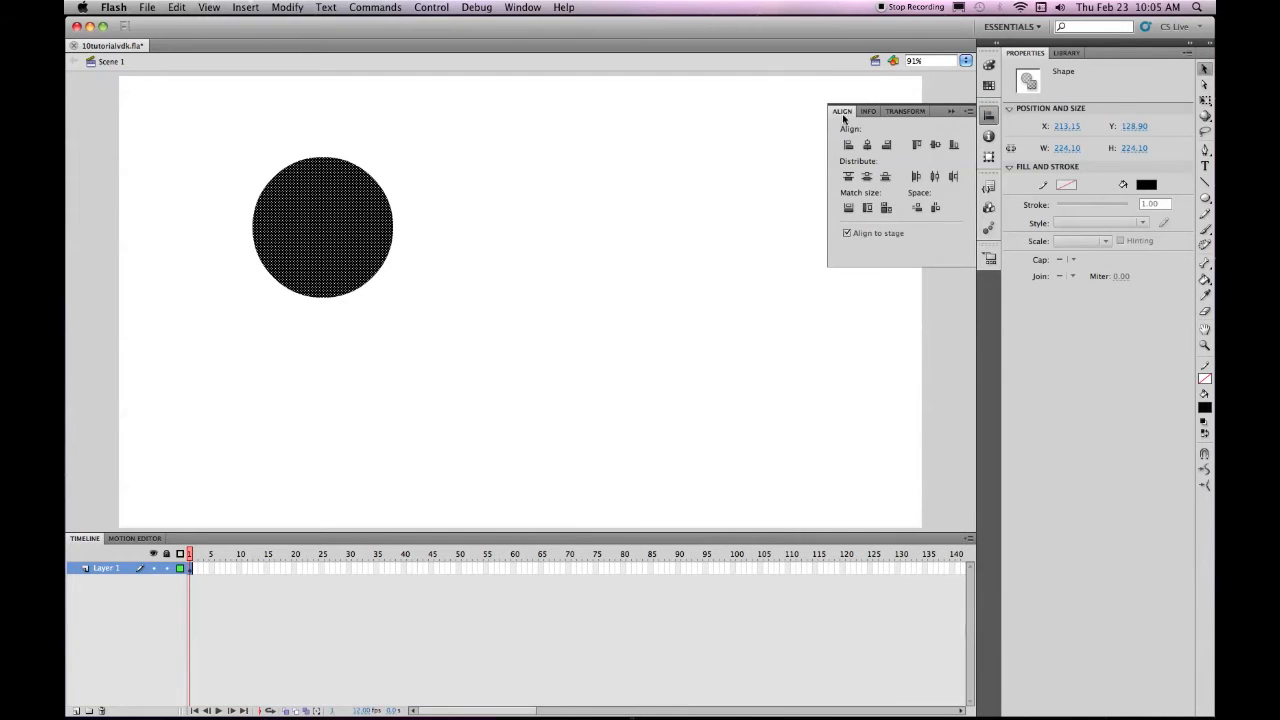
left_click(867, 111)
left_click(872, 128)
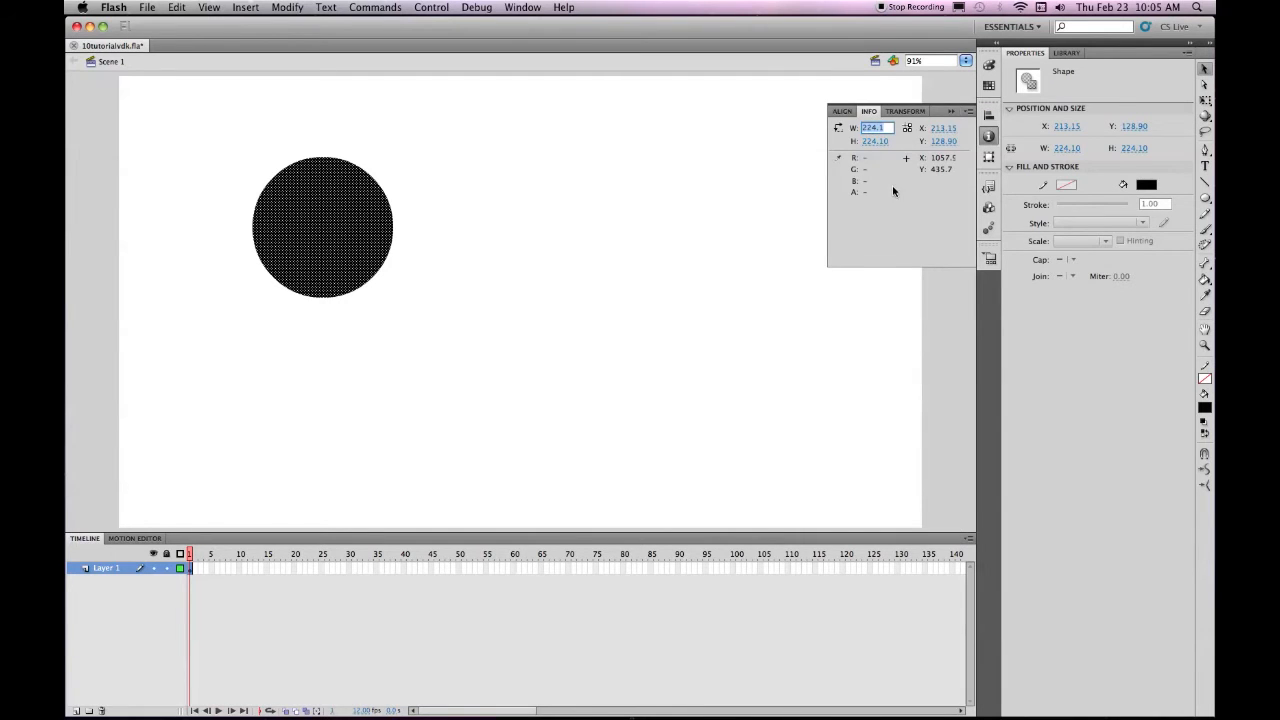
type("250")
left_click(874, 142)
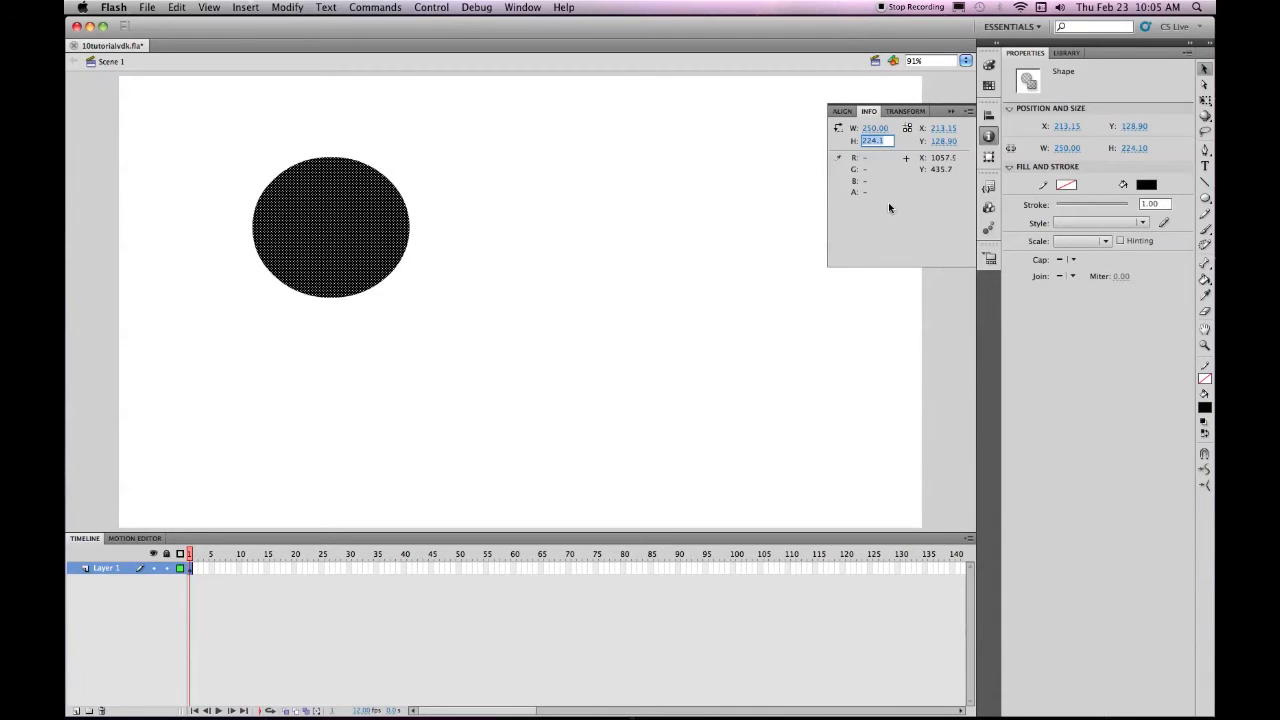
type("250")
key("Return")
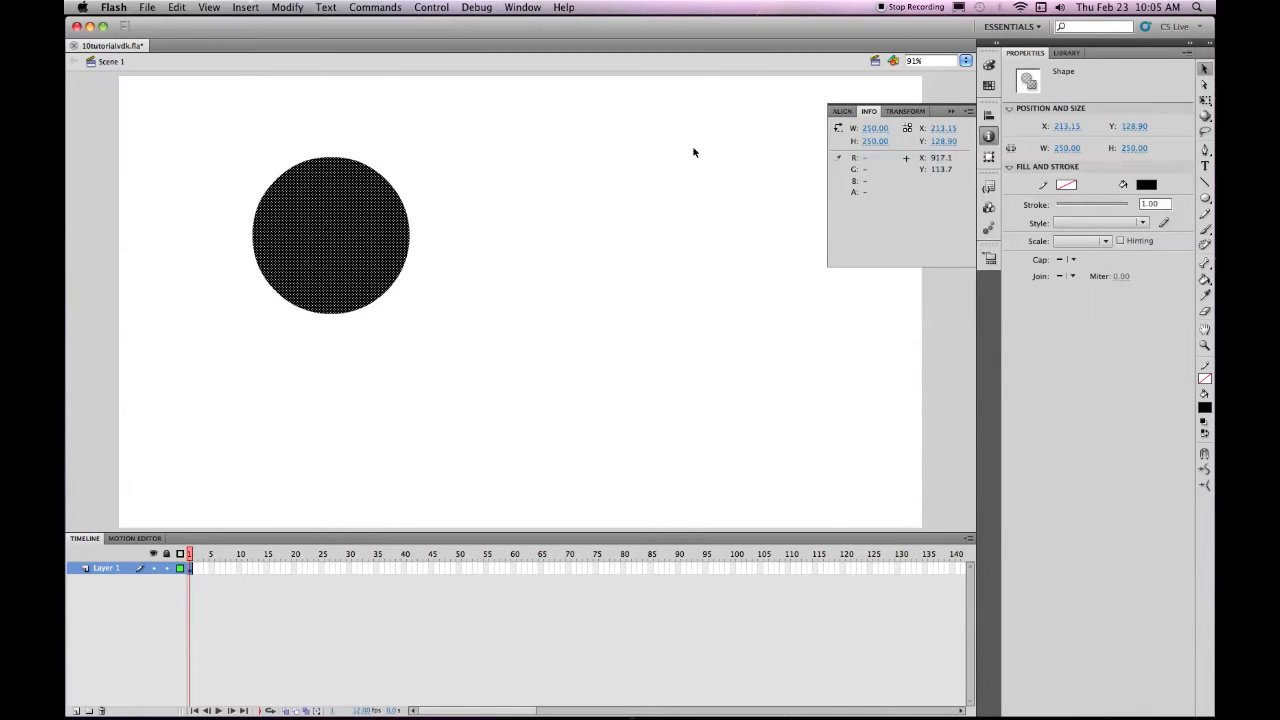
key("super+s")
- Fill the circle with the red-to-black radial gradient preset and move the gradient's centre toward the circle's upper left
left_click(191, 569)
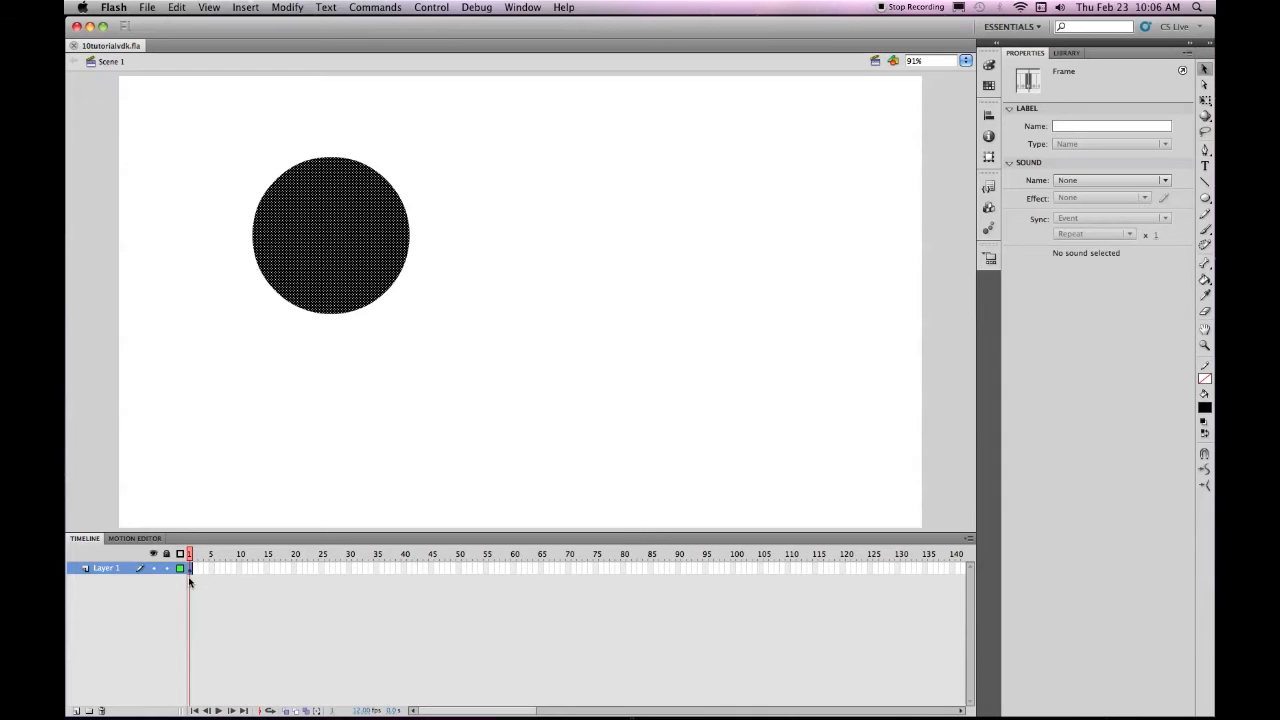
left_click(1206, 409)
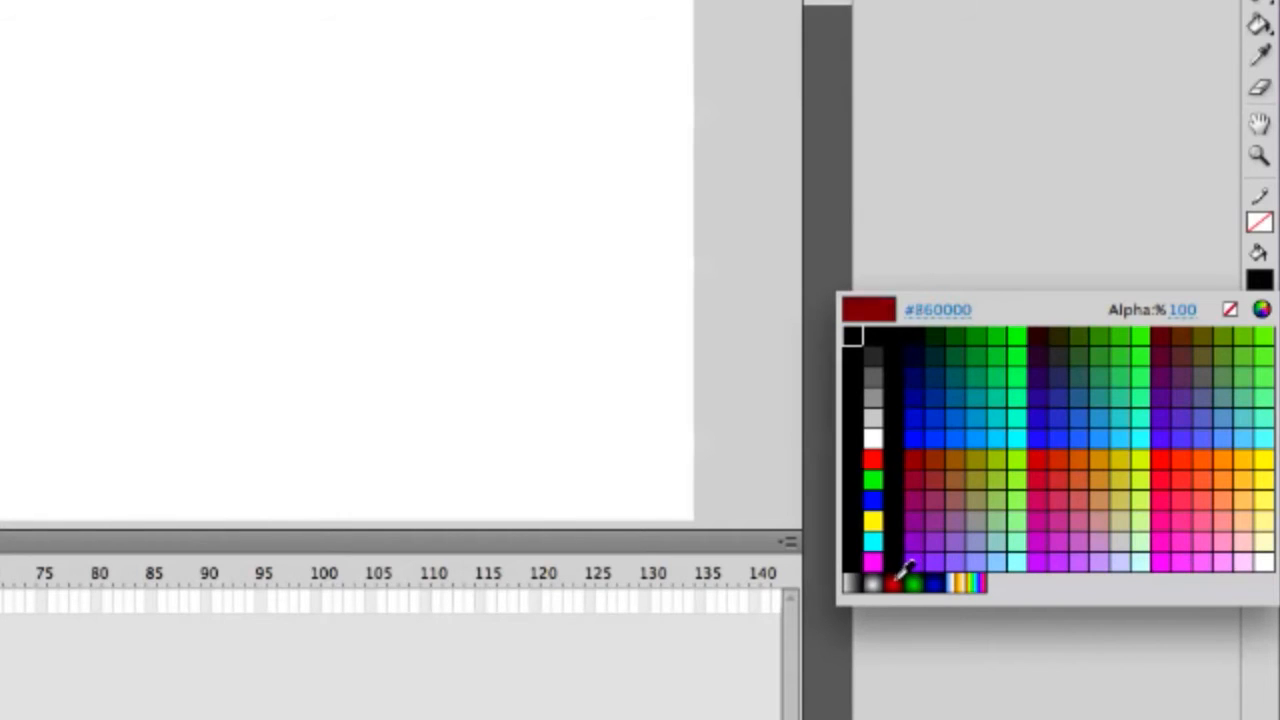
left_click(899, 570)
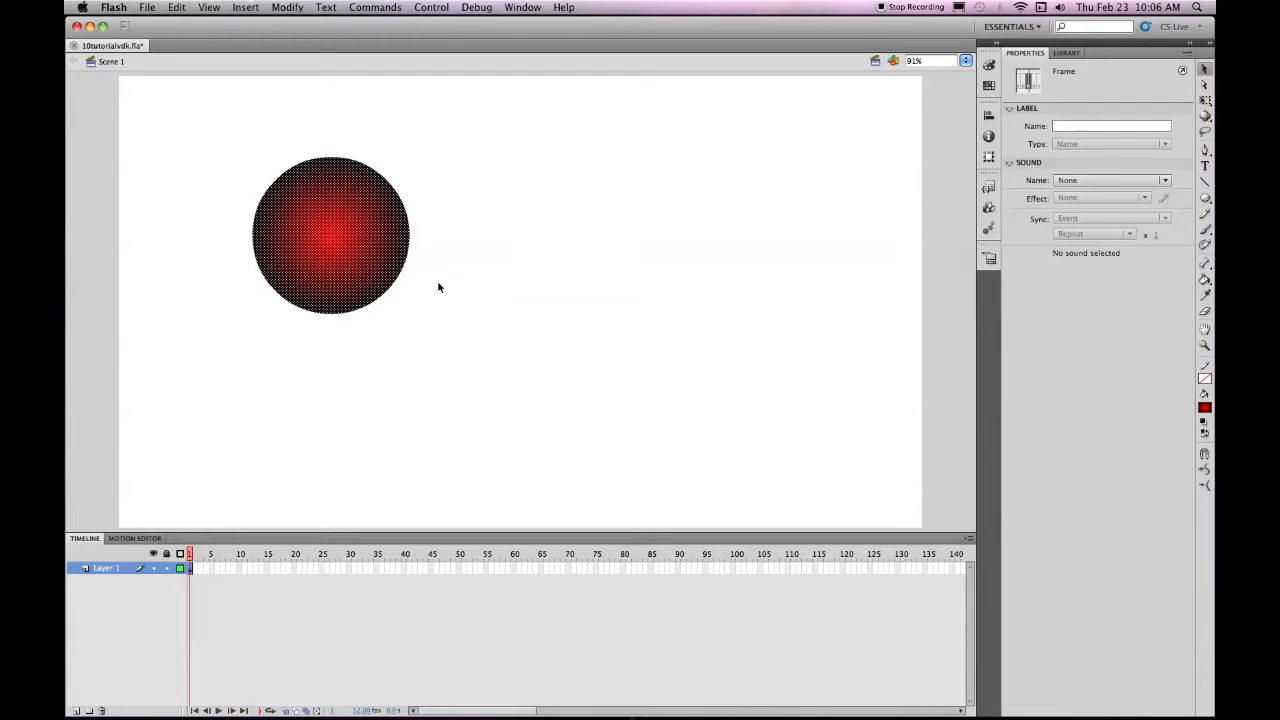
key("f")
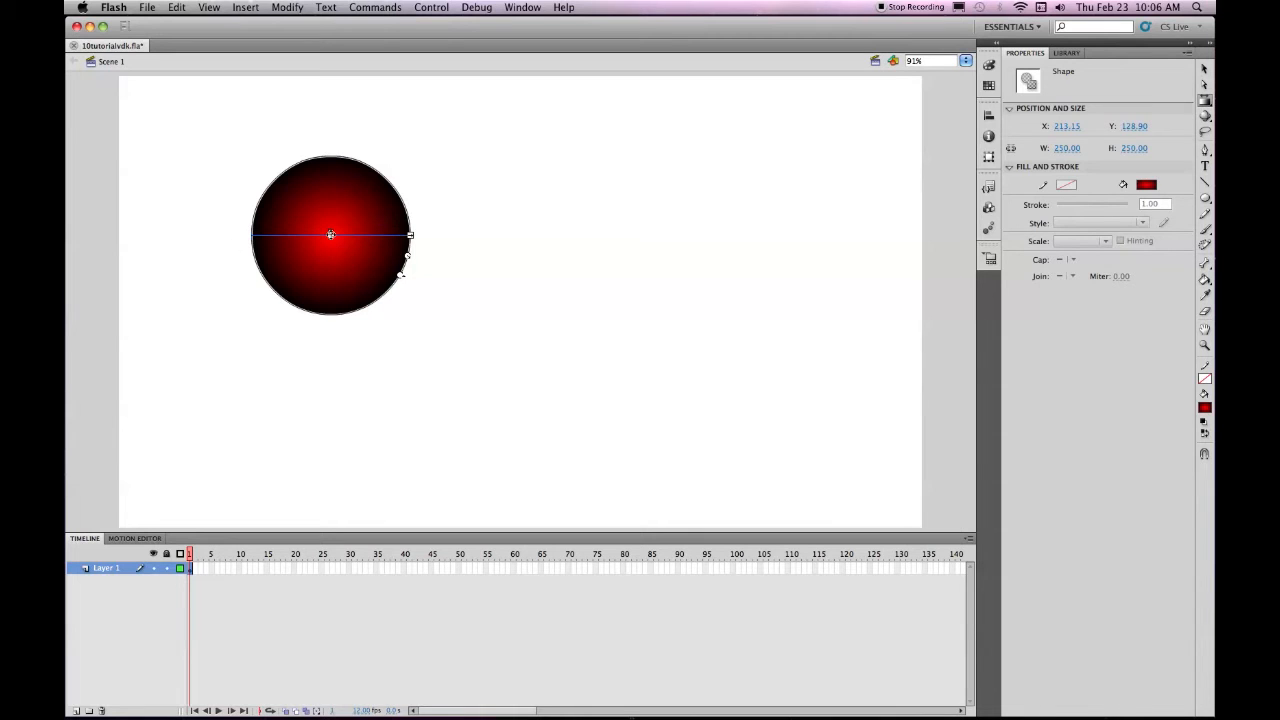
left_click_drag(331, 233, 302, 200)
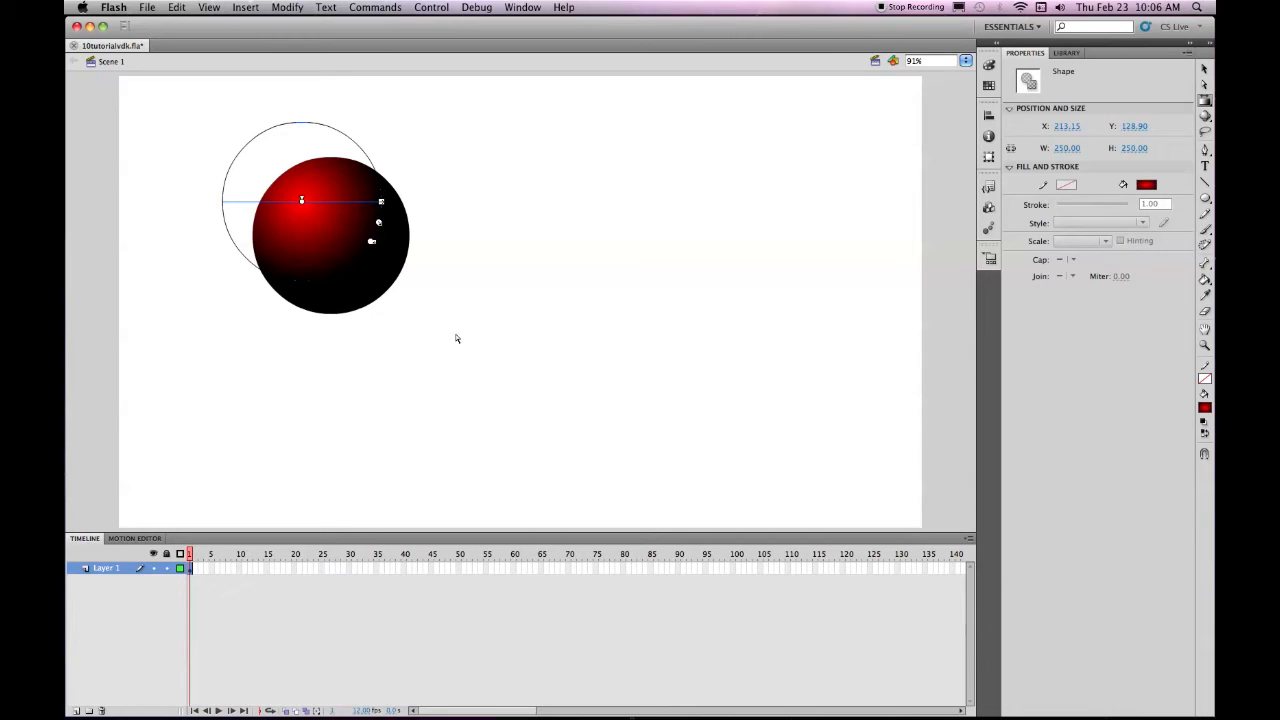
- Edit the ball's radial gradient to use a red start, an added red stop about two-thirds along, and a dark red end
left_click(990, 65)
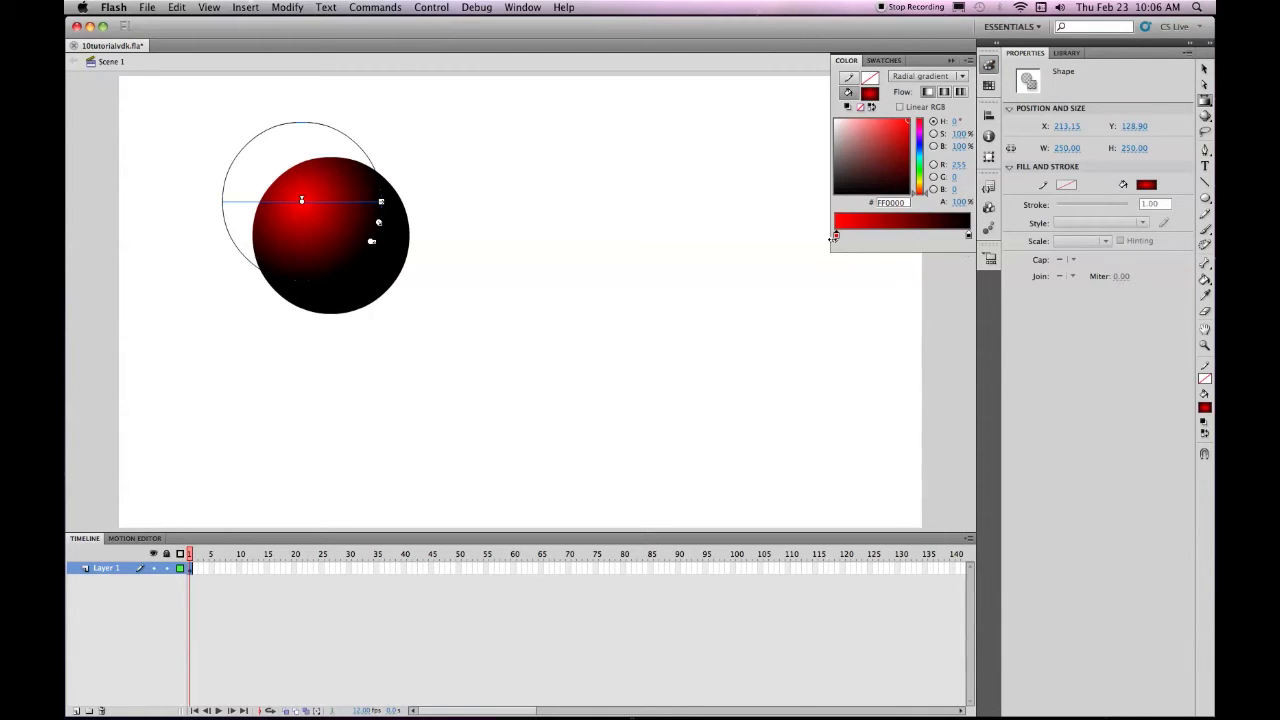
left_click_drag(836, 236, 920, 235)
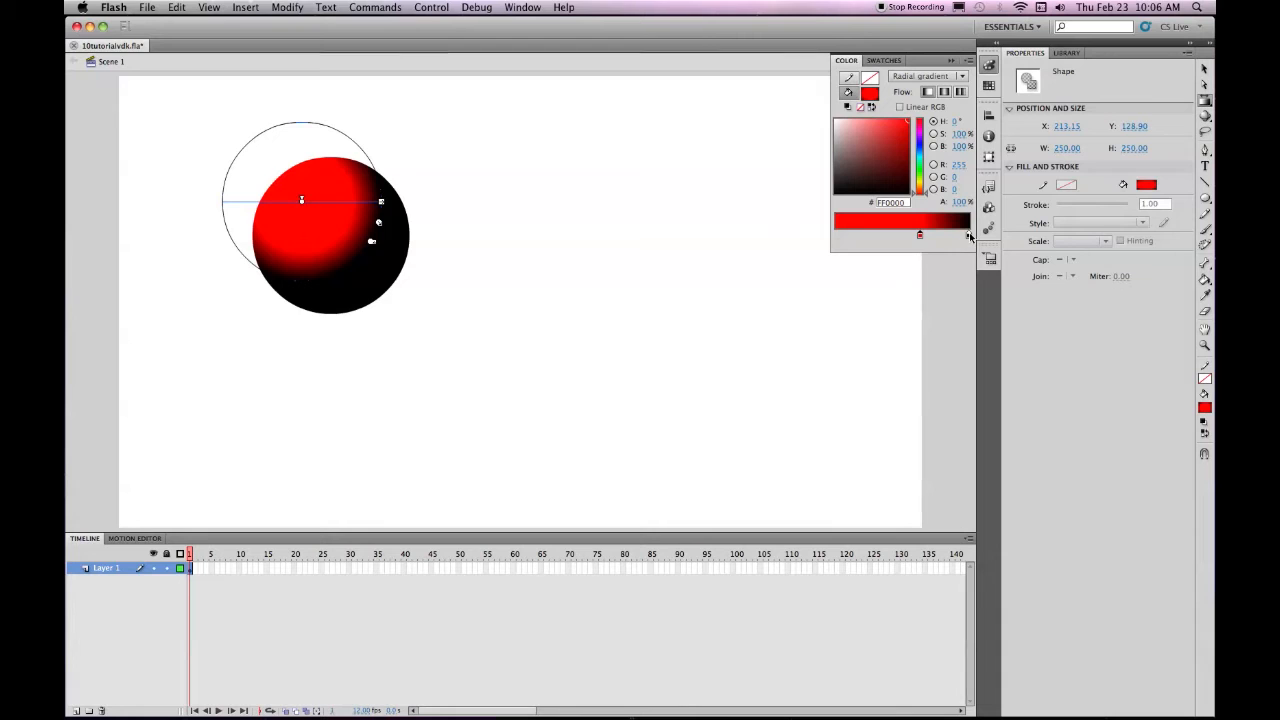
left_click(946, 238)
left_click_drag(967, 237, 931, 411)
mouse_move(946, 236)
left_mouse_down()
mouse_move(968, 237)
mouse_move(924, 237)
left_mouse_up()
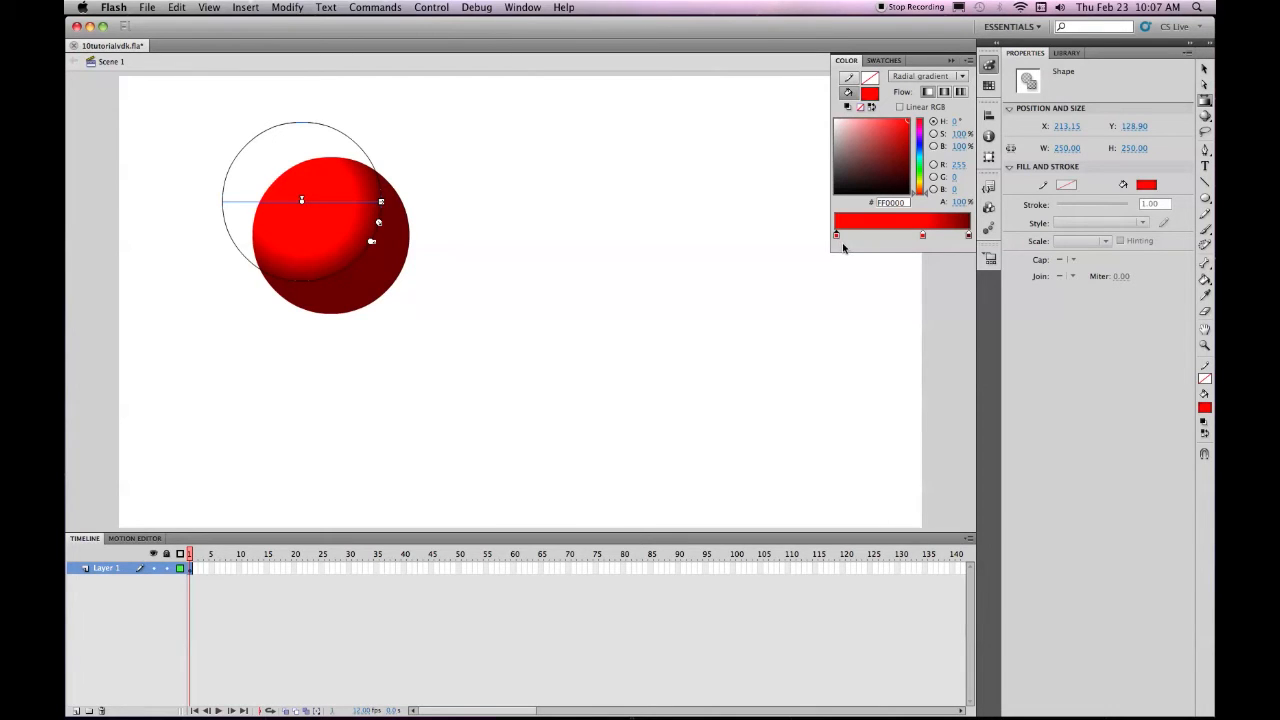
- Set the gradient's start colour to near-white FCF5F5, move the red stop close to it for a small highlight, and save
left_click(836, 121)
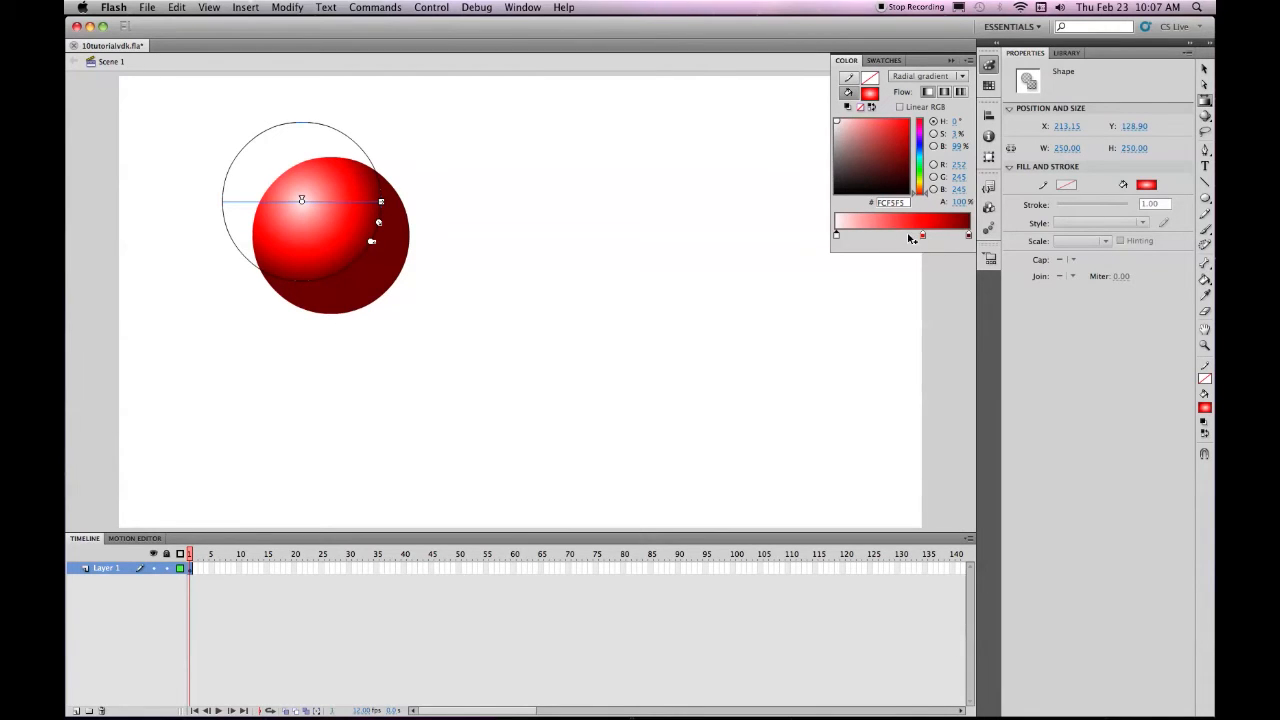
left_click_drag(922, 237, 851, 237)
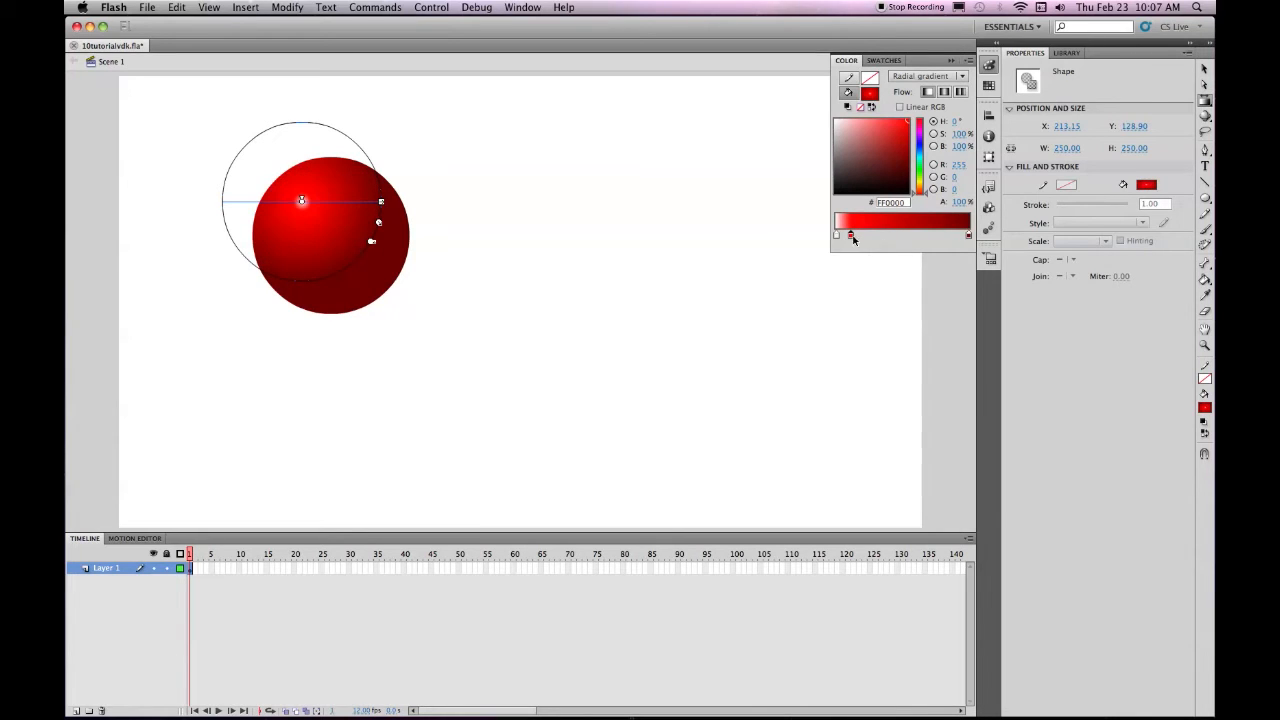
left_click_drag(852, 238, 860, 236)
key("super+s")
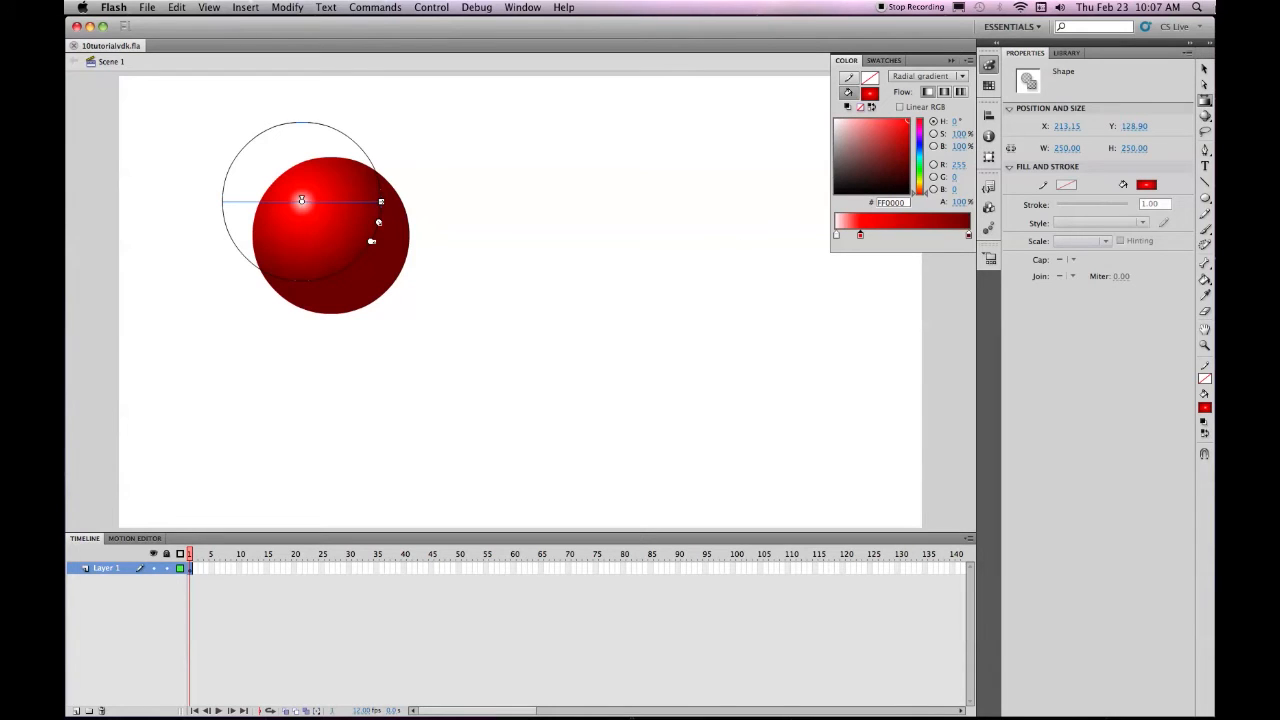
- Convert the ball into a graphic symbol named Ball with its registration point at the bottom centre, and save the file
left_click(1205, 69)
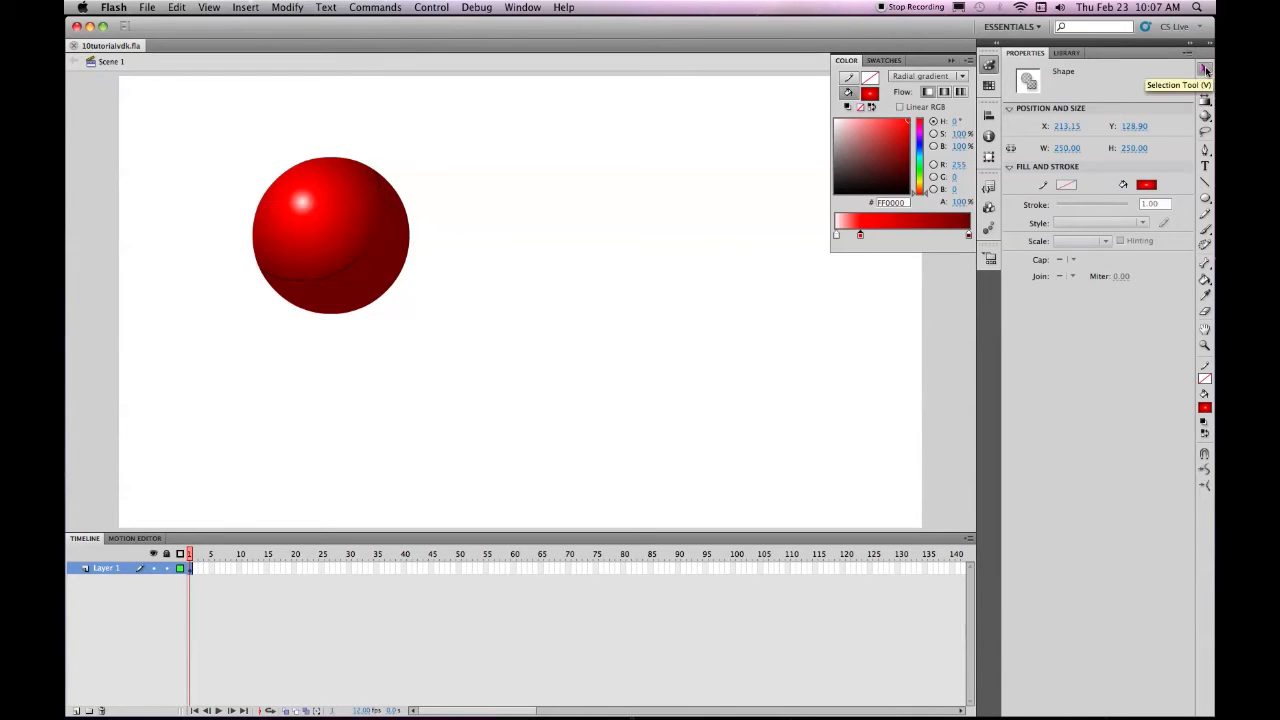
left_click(951, 61)
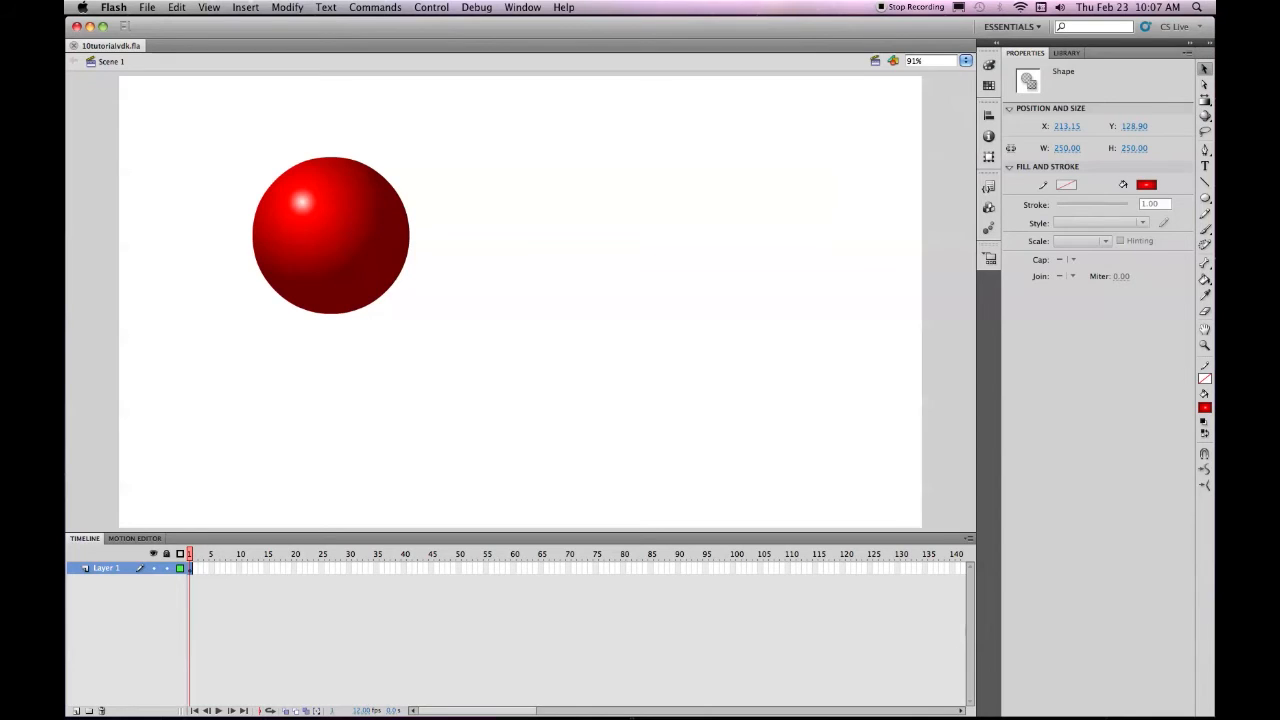
left_click(191, 570)
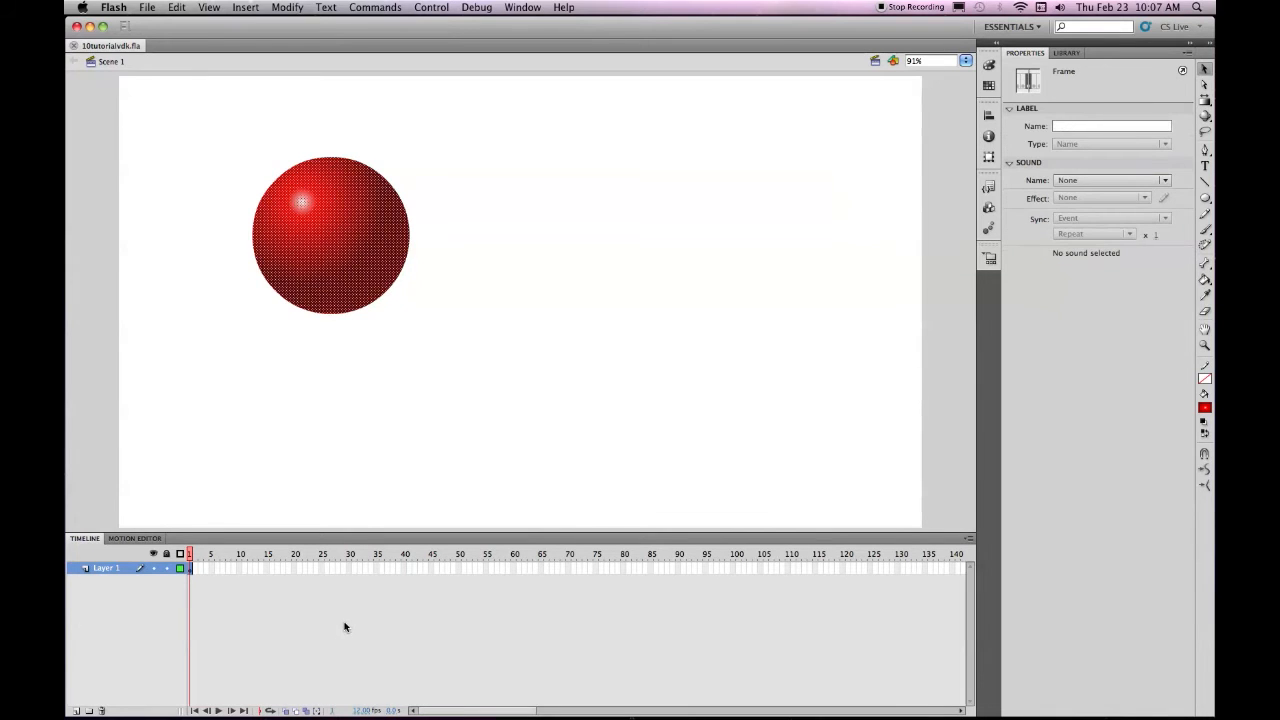
key("F8")
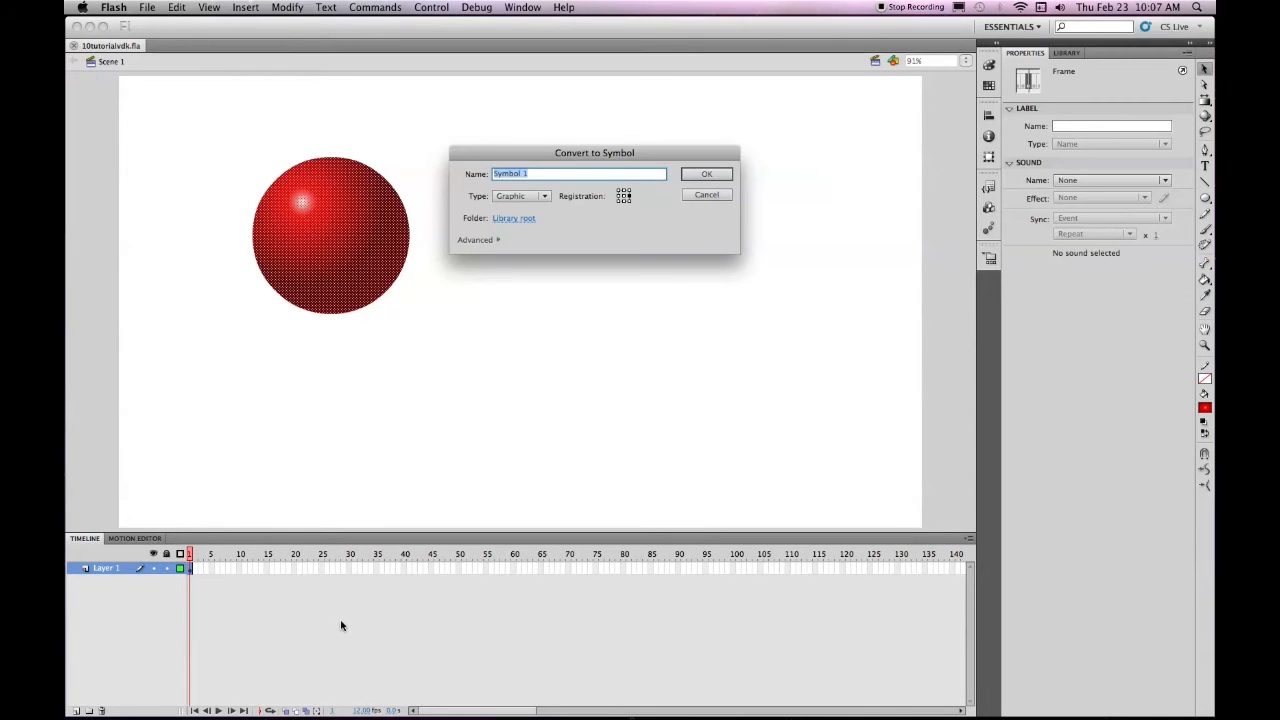
type("Ball")
left_click(623, 200)
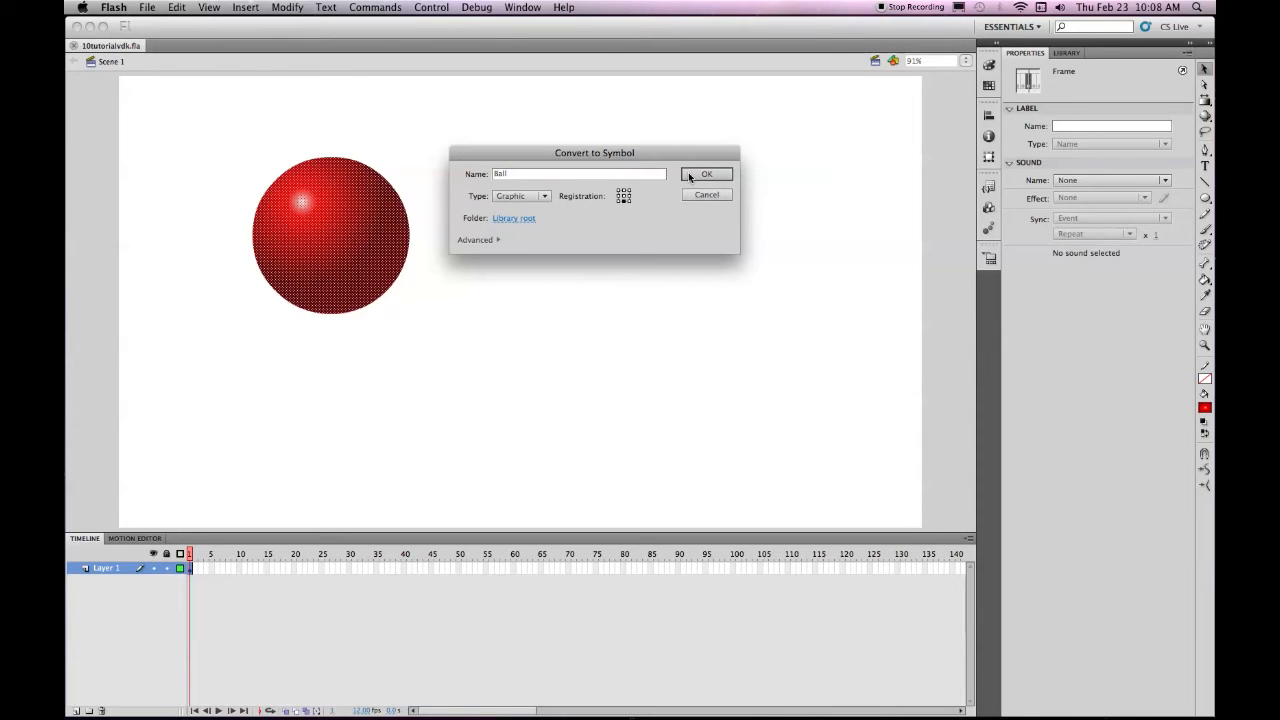
left_click(688, 174)
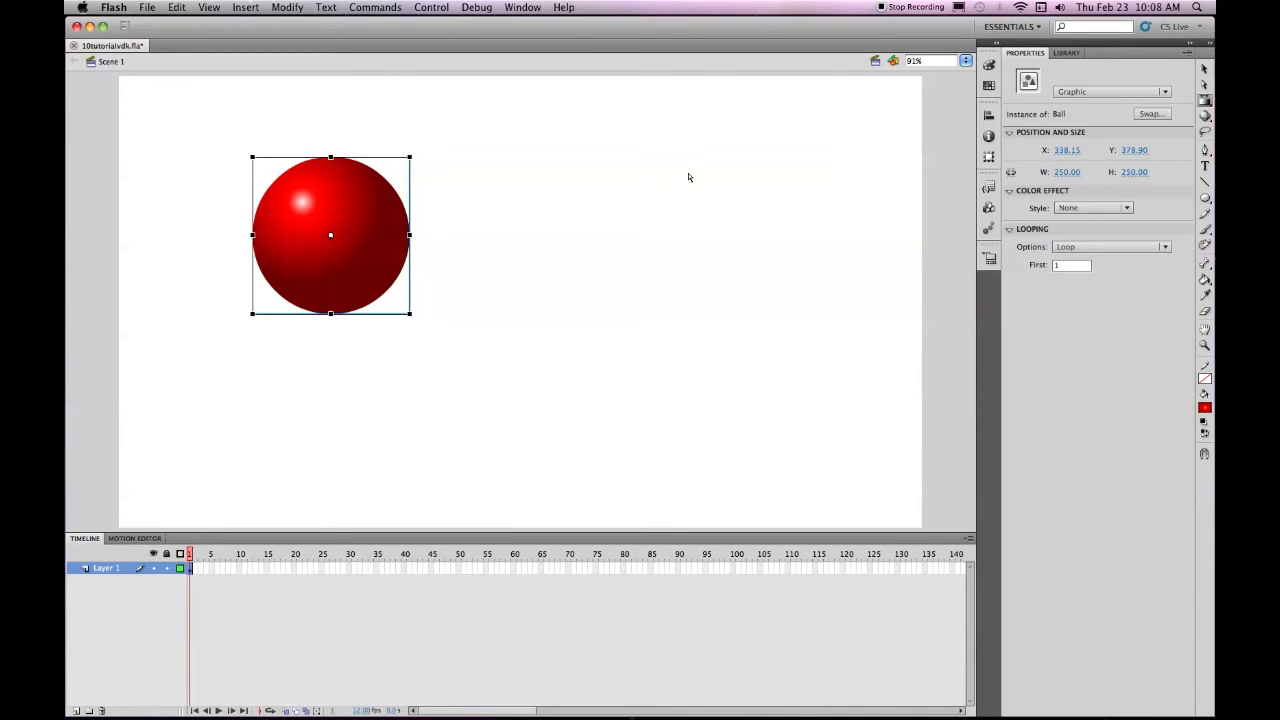
key("super+s")
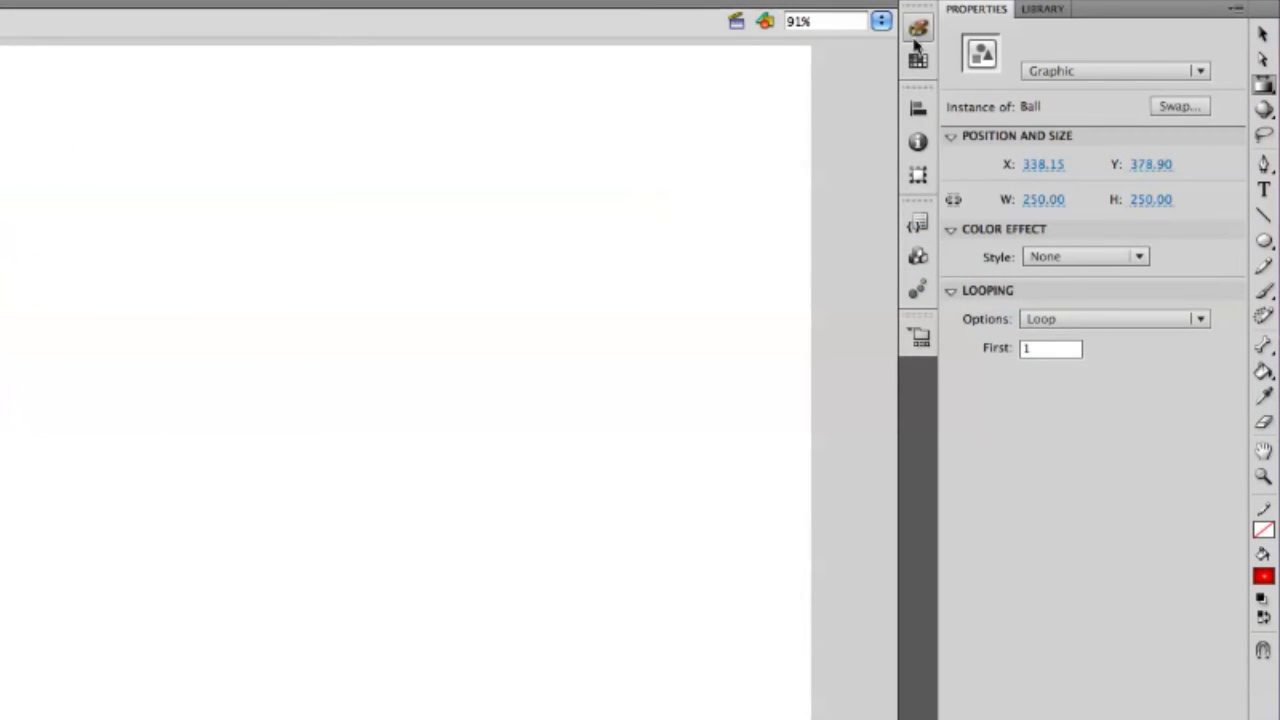
- Dock Motion Presets beside the Library, expand the Default Presets folder and enlarge the preview area
left_click(917, 291)
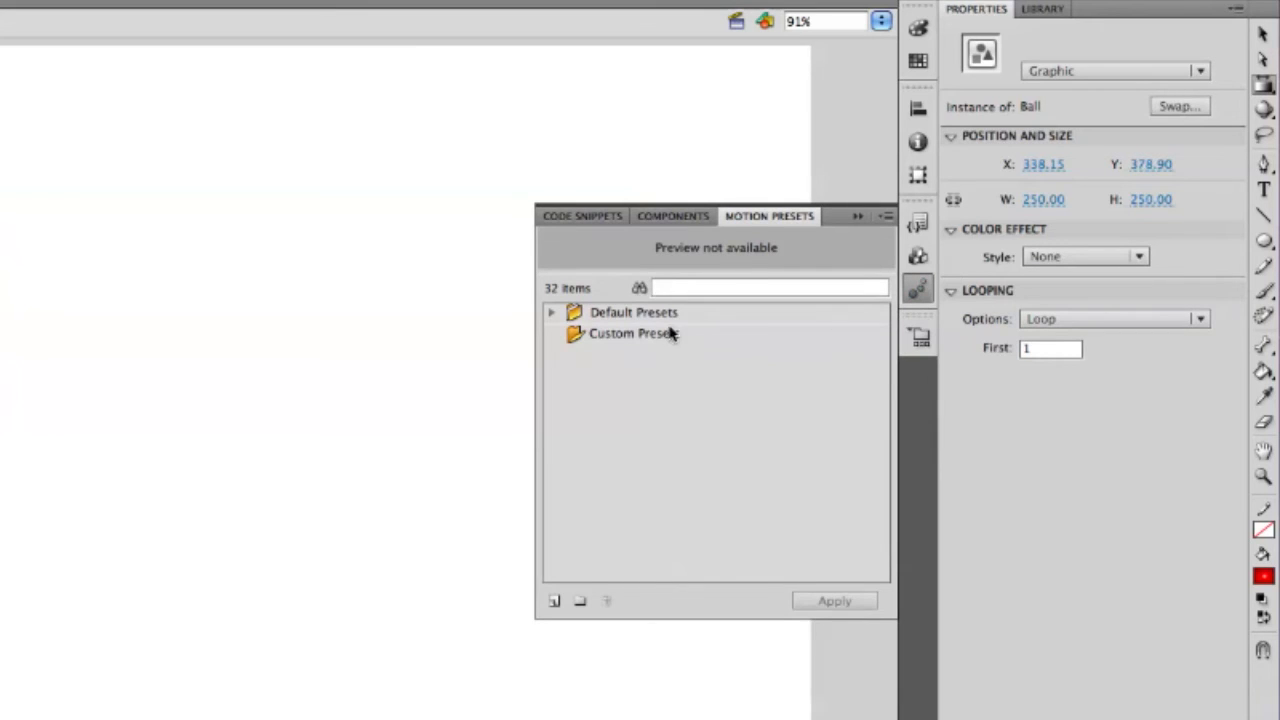
left_click_drag(797, 200, 1024, 14)
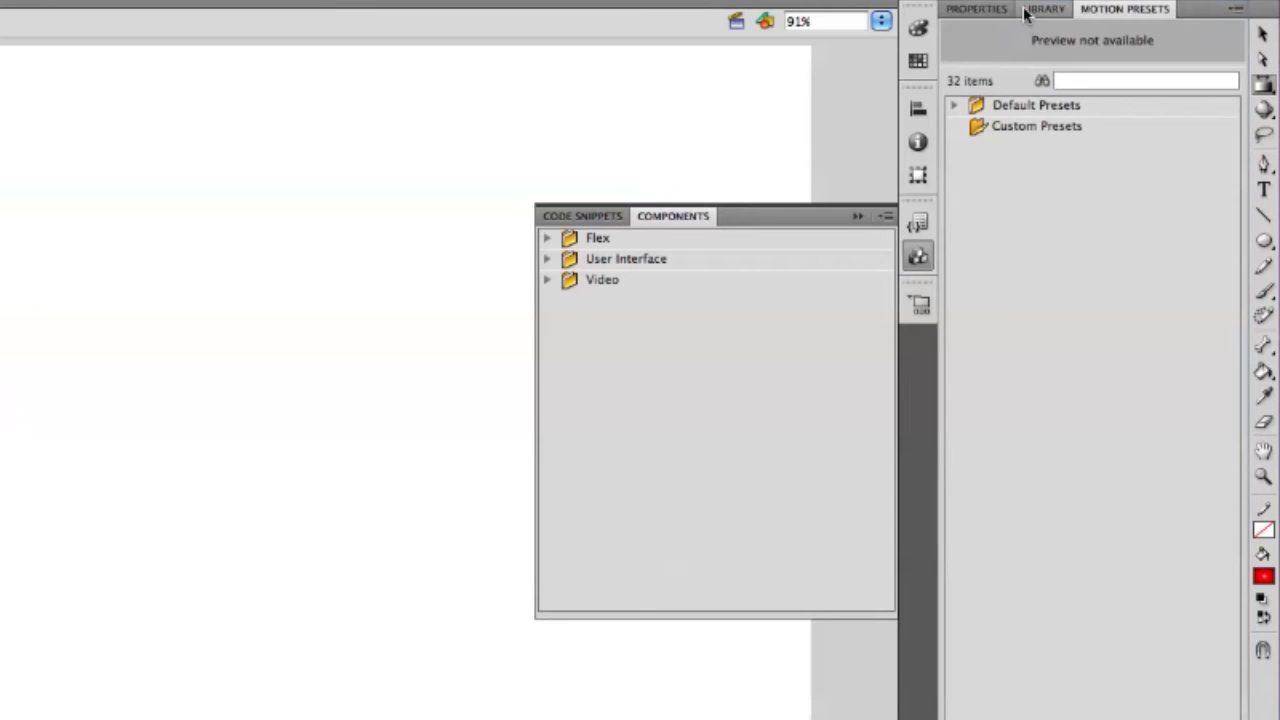
left_click(857, 218)
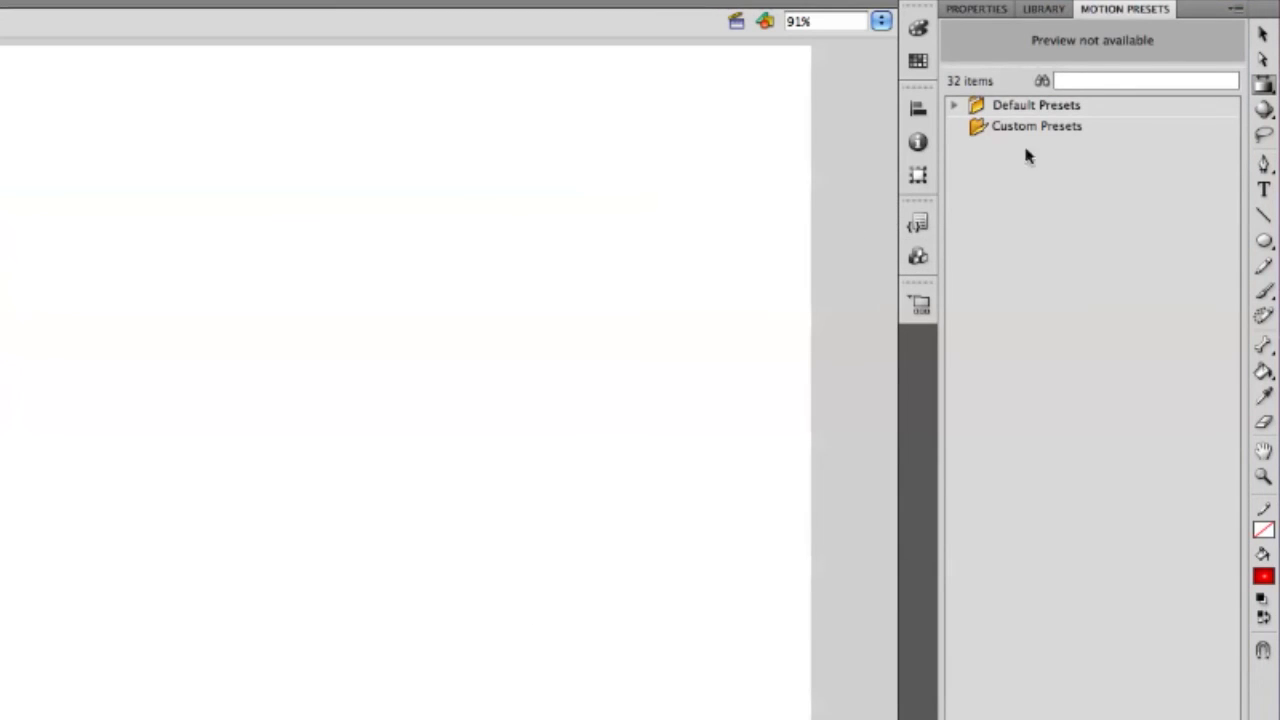
left_click(955, 106)
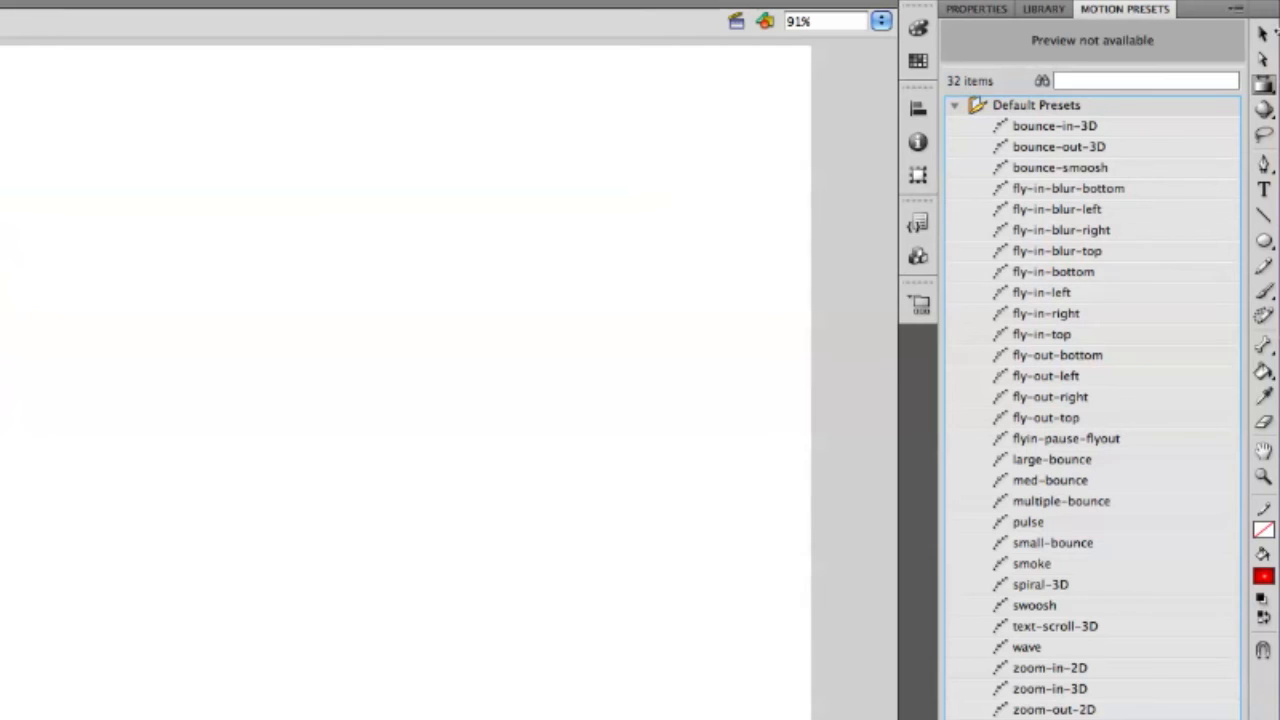
left_click_drag(1014, 65, 982, 271)
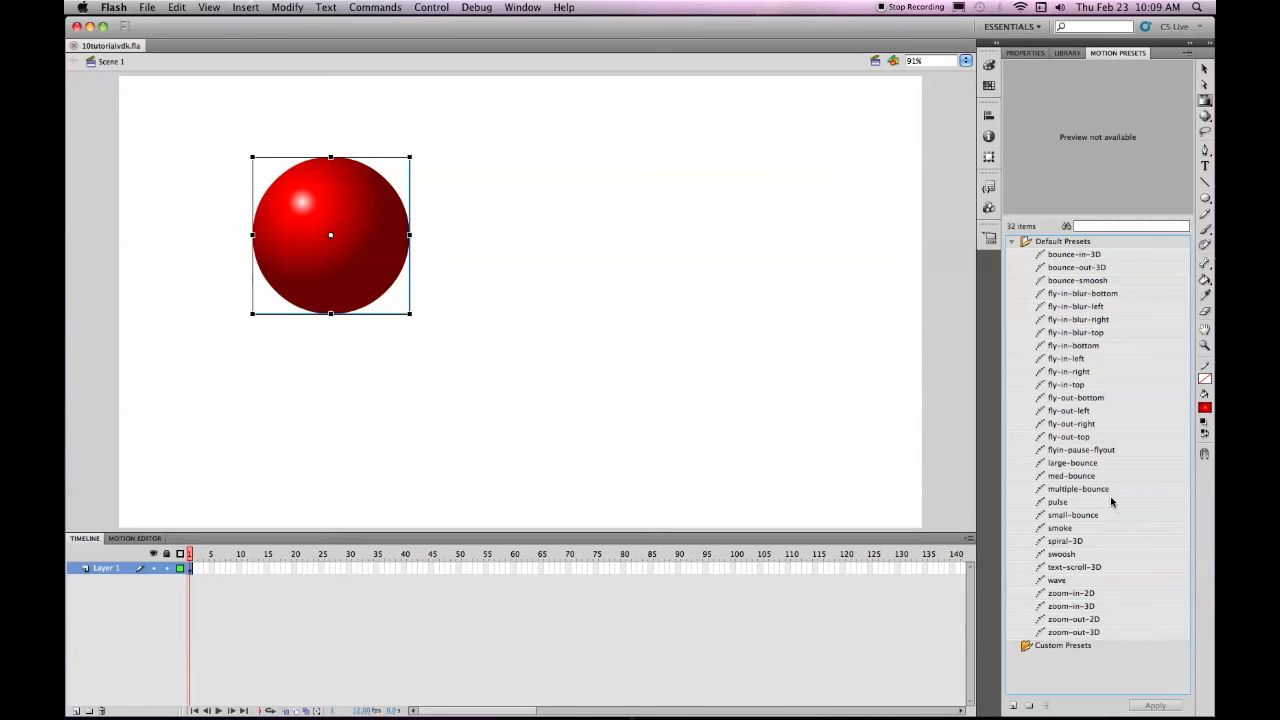
- Compare the bounce and pulse motion presets, apply large-bounce to the ball, and test the movie
left_click(1057, 465)
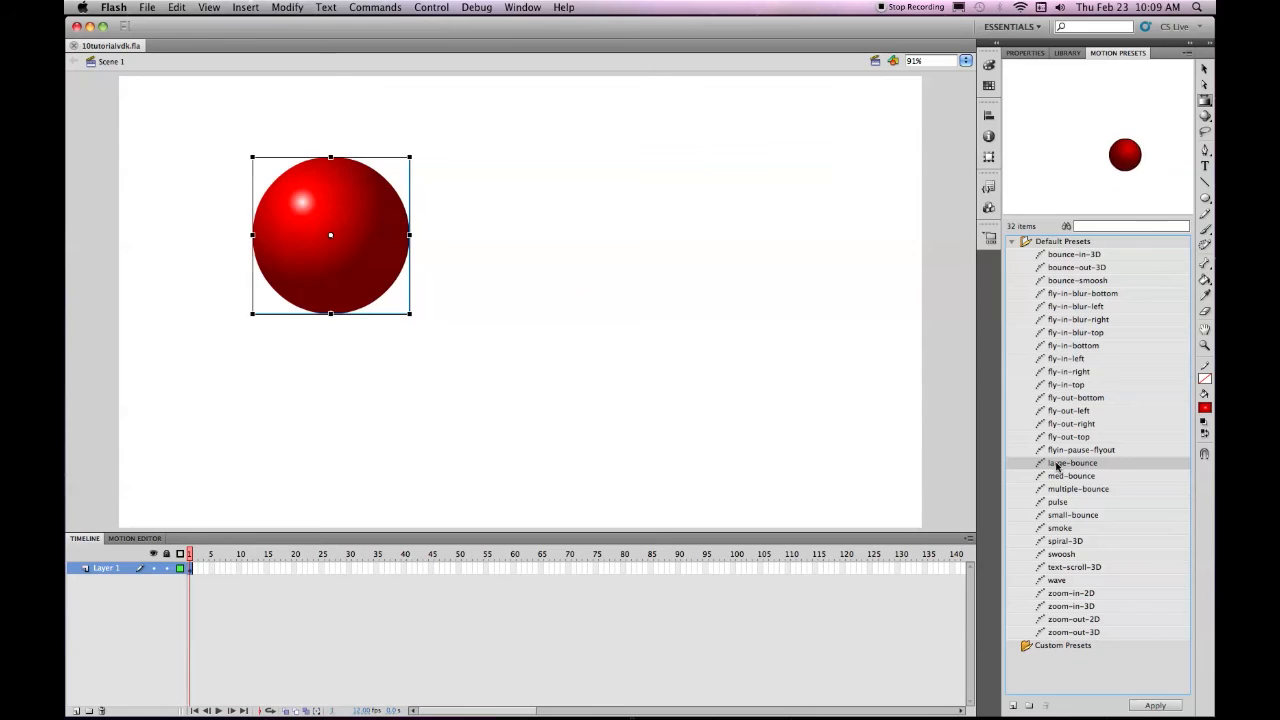
left_click(1059, 477)
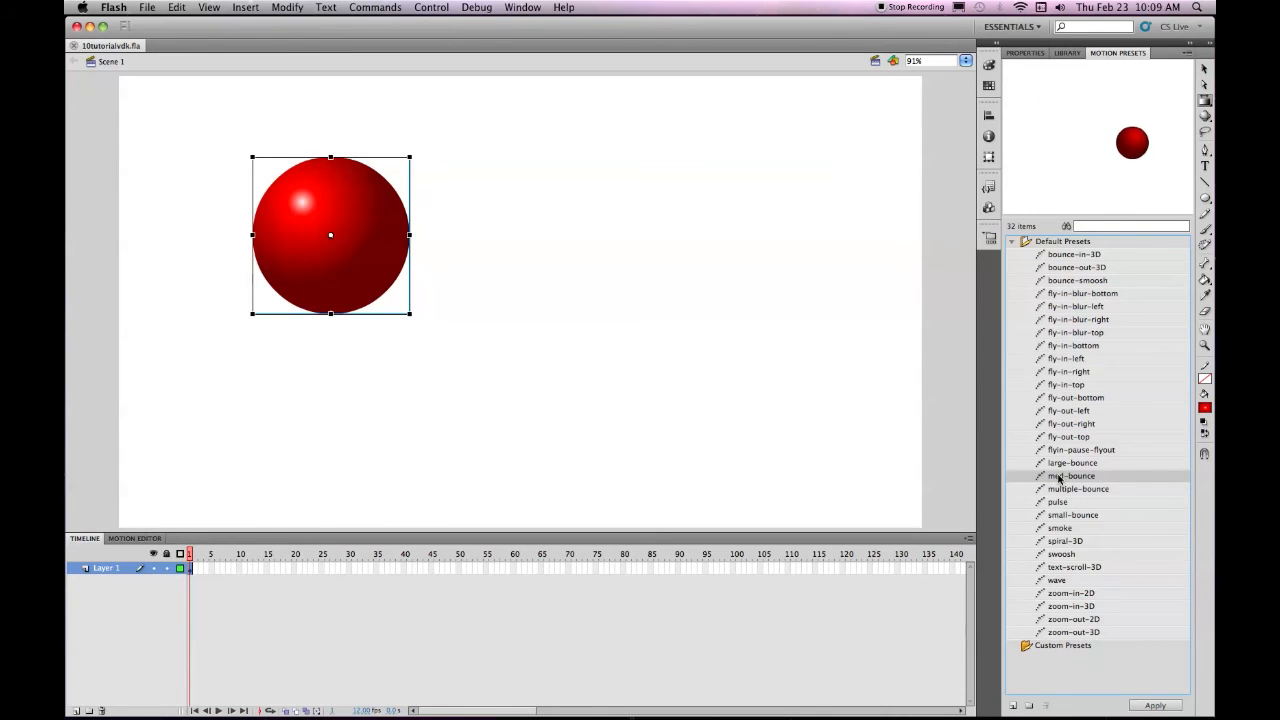
left_click(1064, 491)
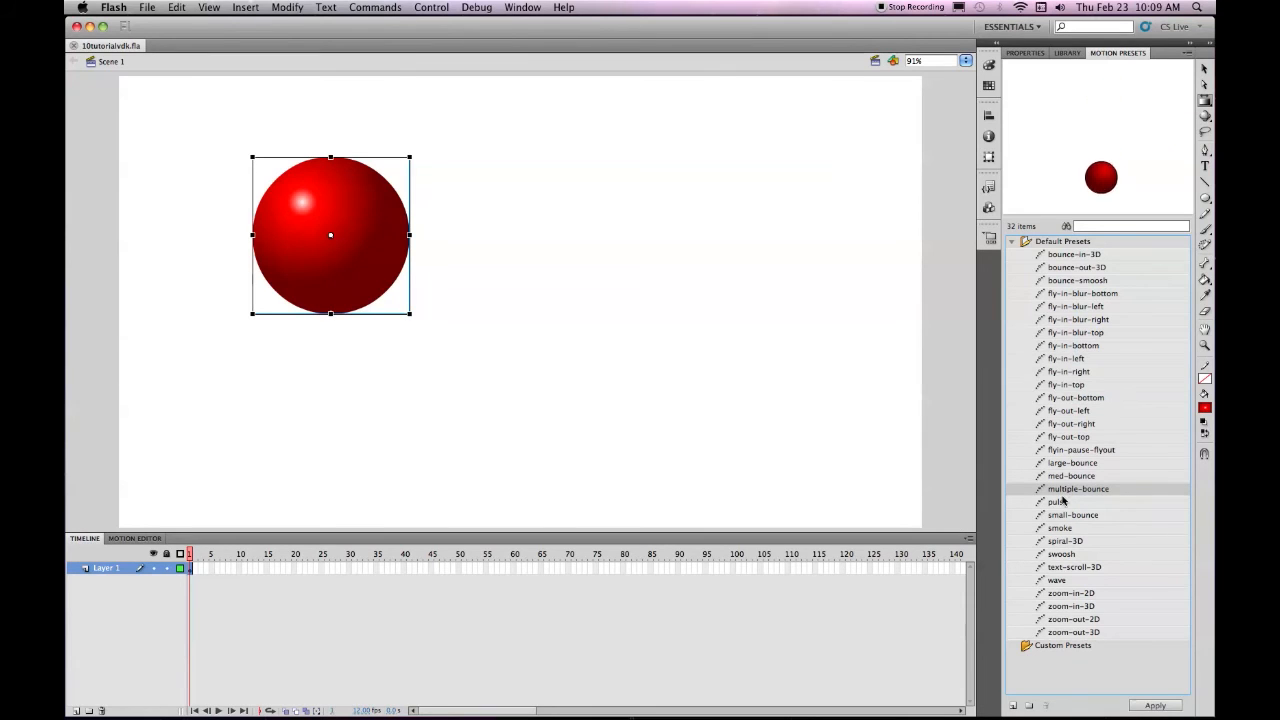
left_click(1062, 504)
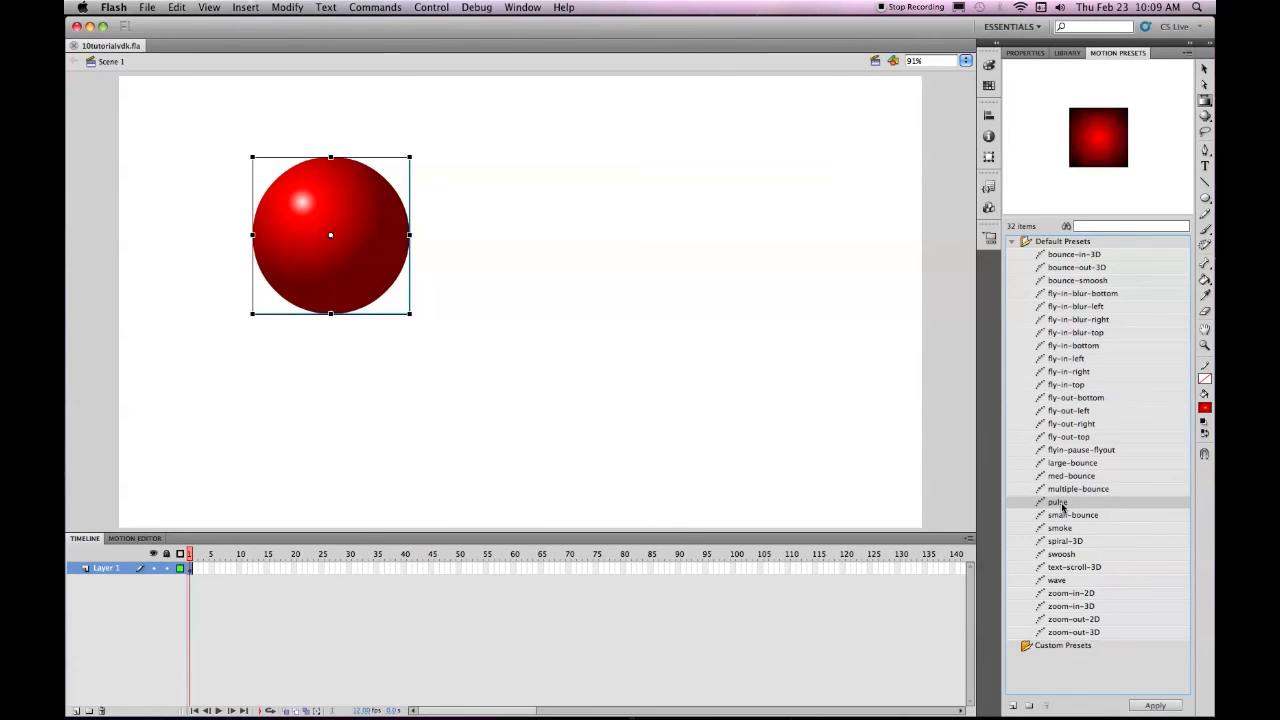
left_click(1060, 516)
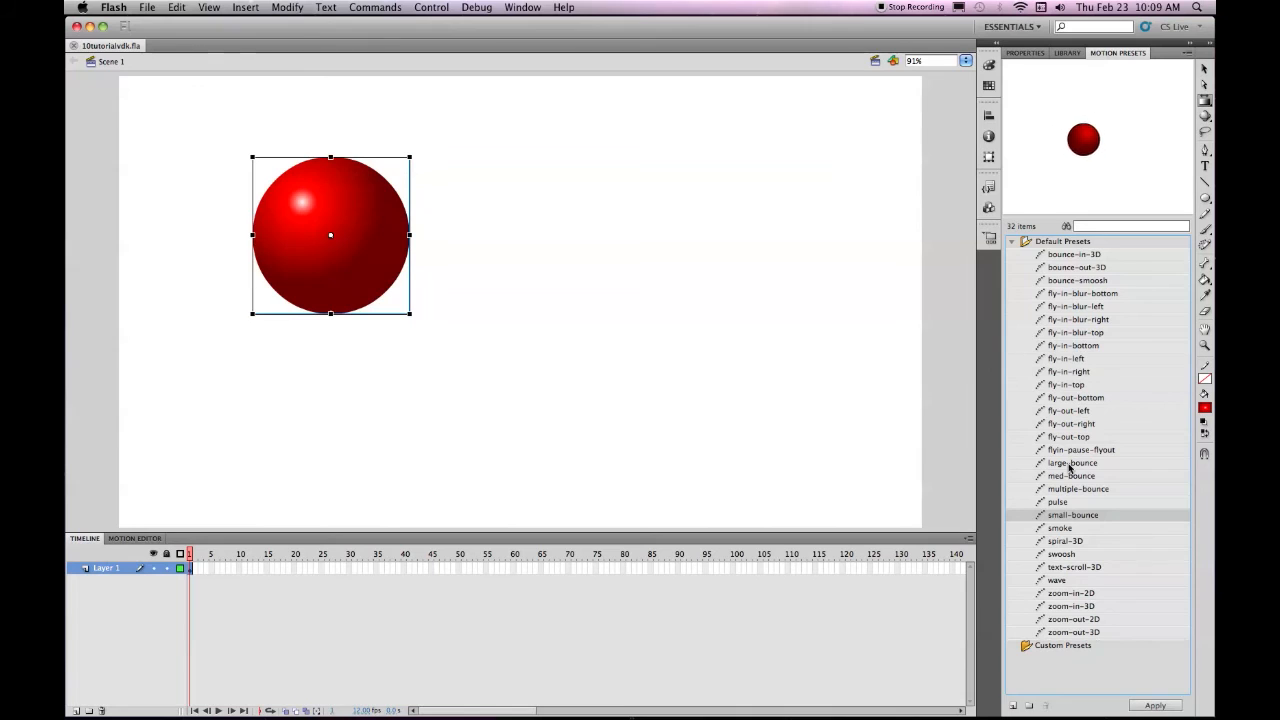
left_click(1070, 467)
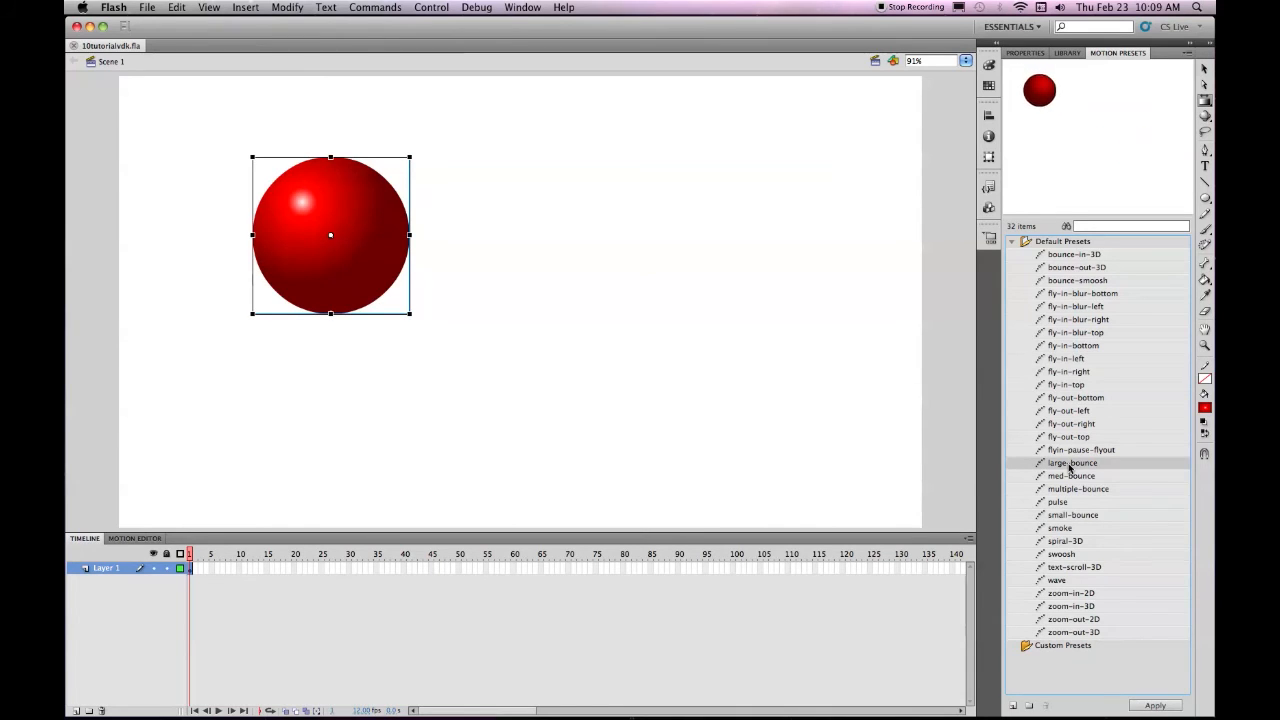
left_click(1155, 706)
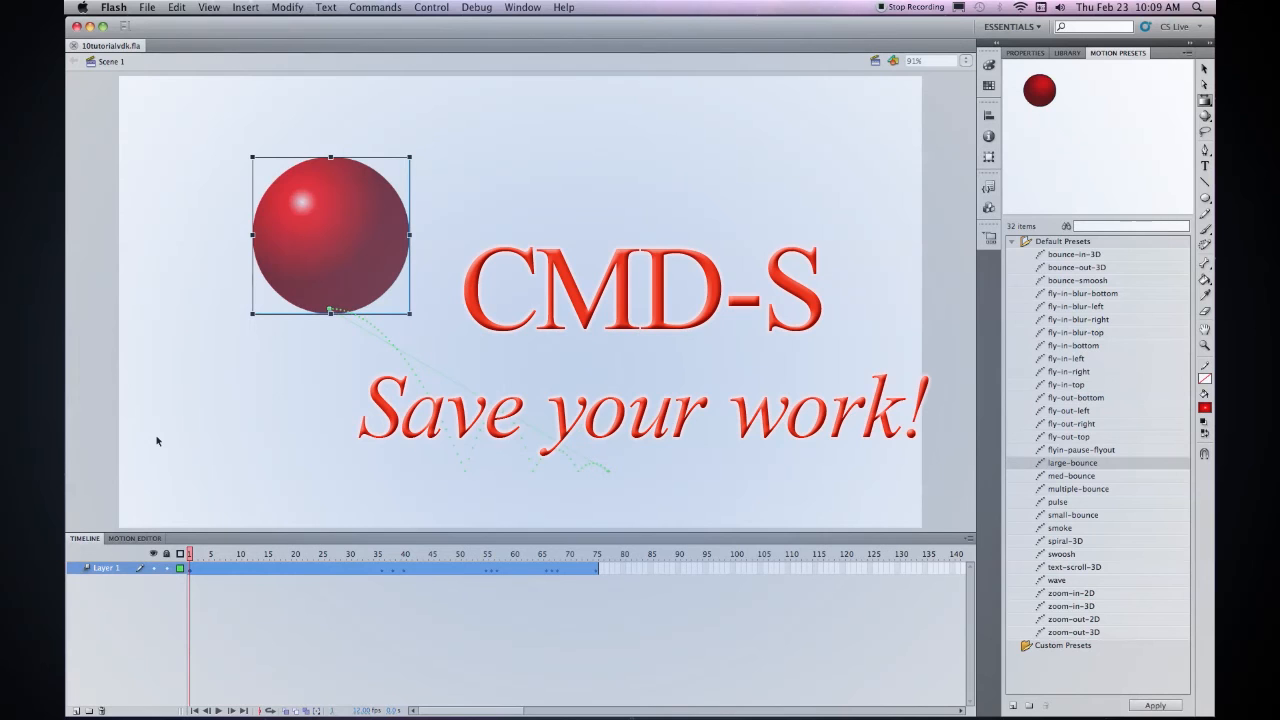
key("super+Return")
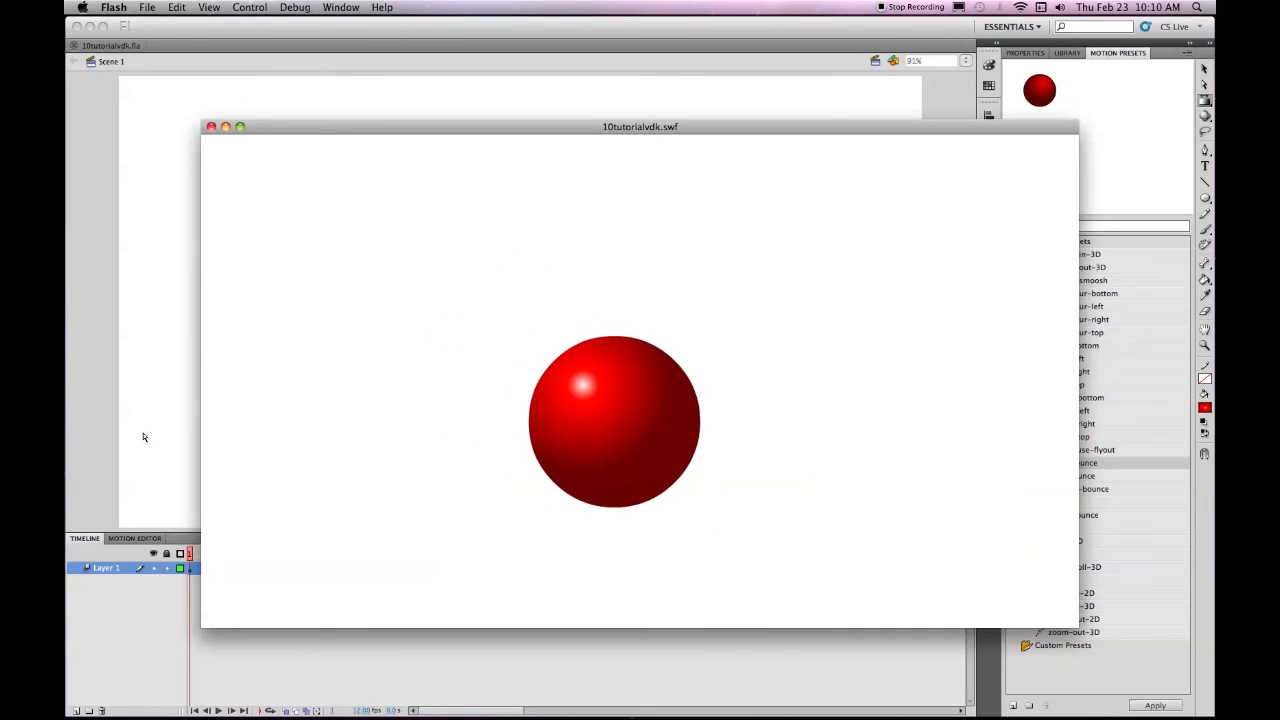
left_click(210, 127)
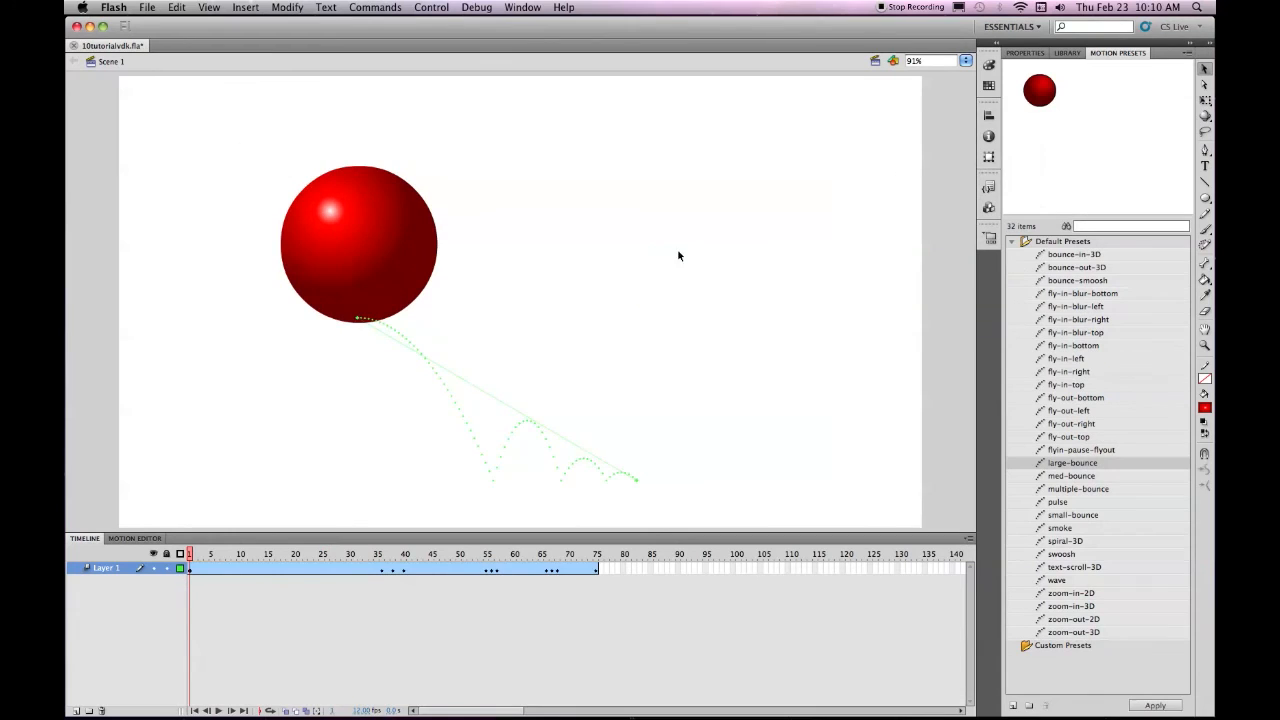
- Bend the ball's straight motion path up and outward into an arc, and test the movie
left_click(489, 400)
left_click(509, 378)
left_click_drag(496, 400, 556, 341)
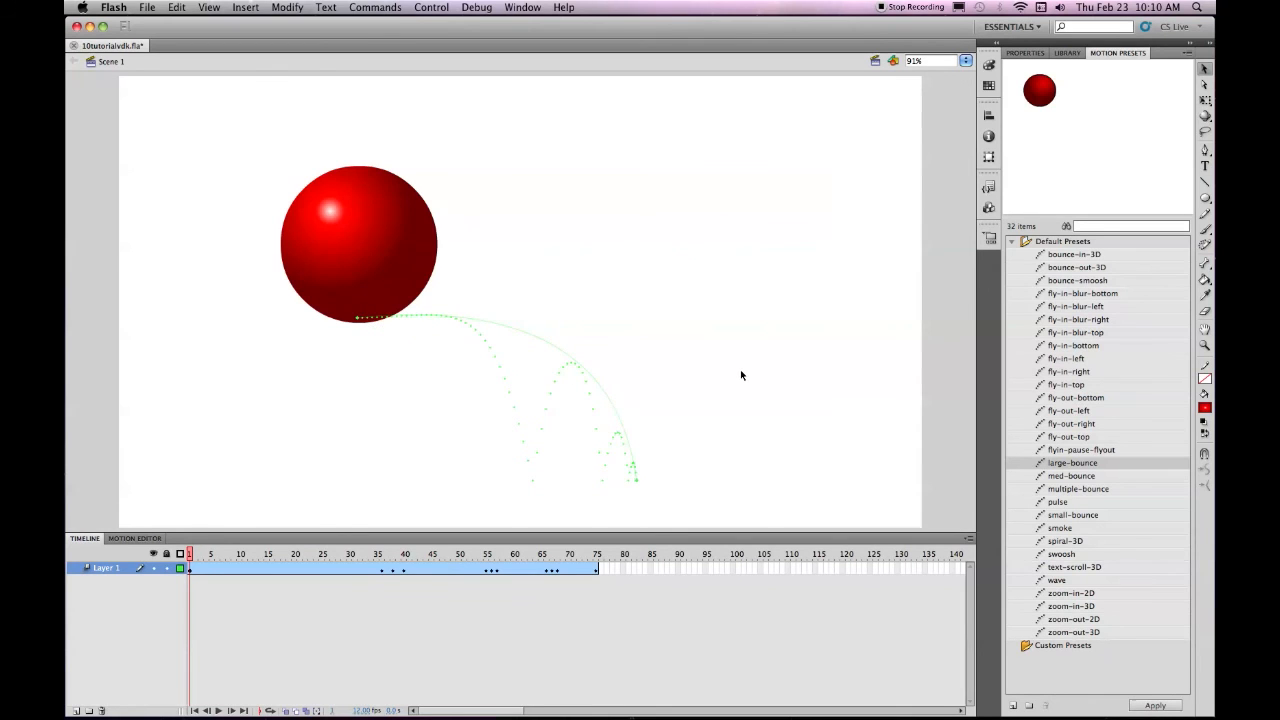
key("super+Return")
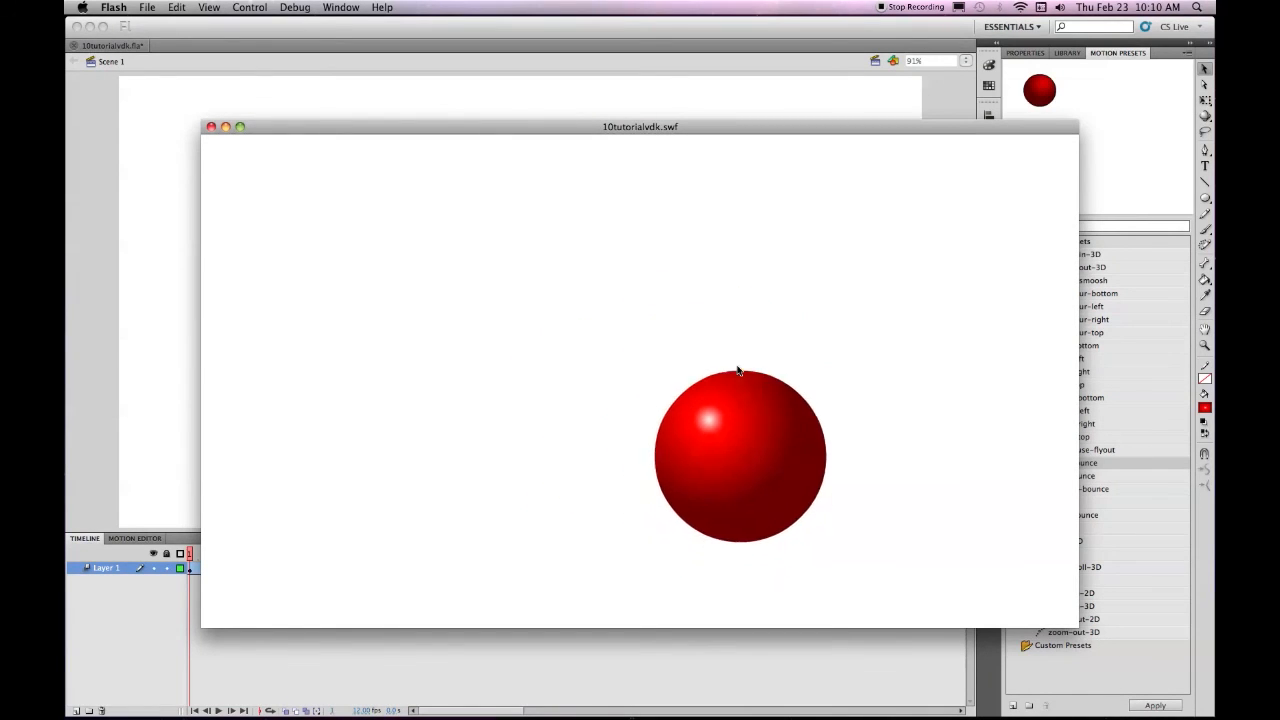
left_click(210, 126)
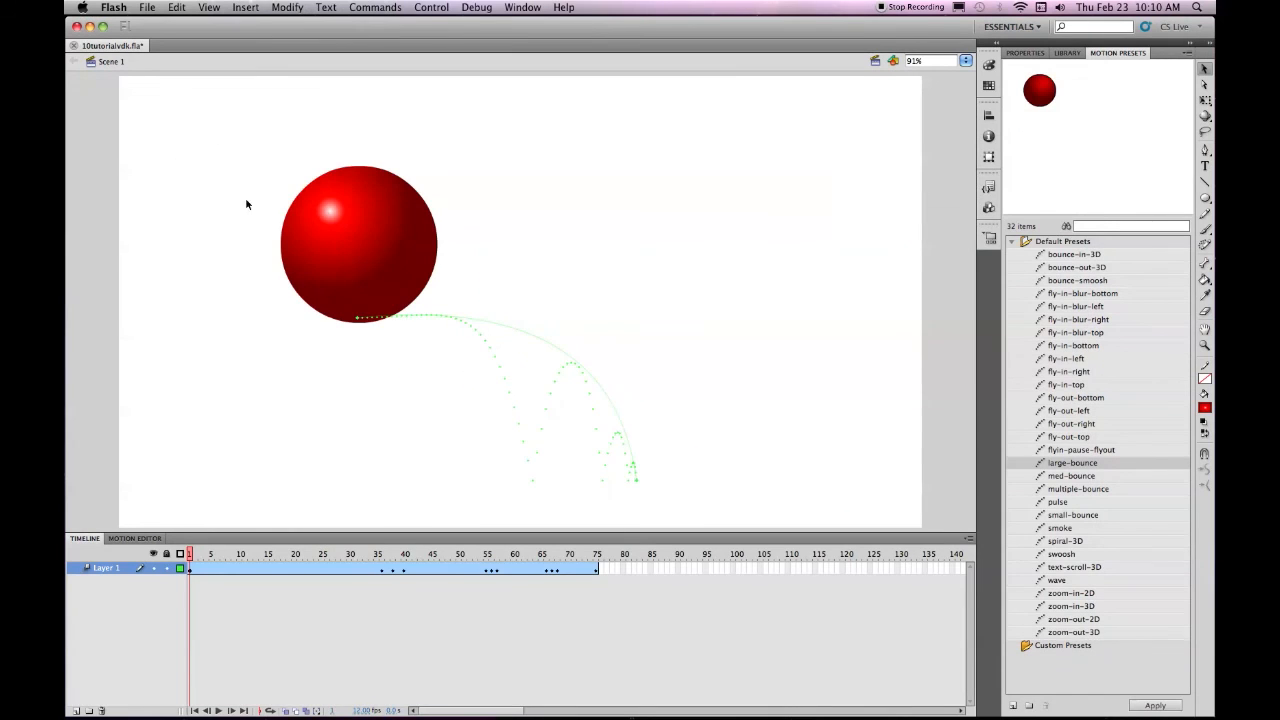
- Shorten the ball's motion tween on Layer 1 to end at frame 50, and test the faster bounce
left_click(595, 568)
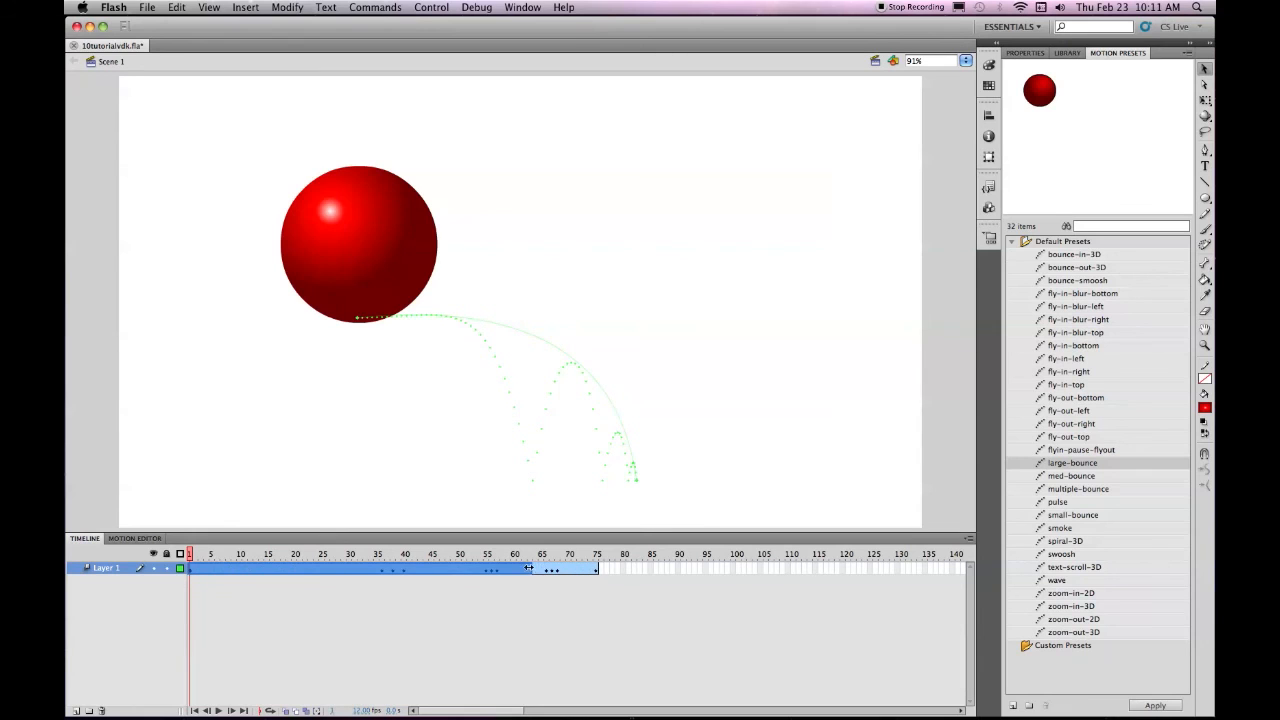
left_click_drag(474, 567, 449, 570)
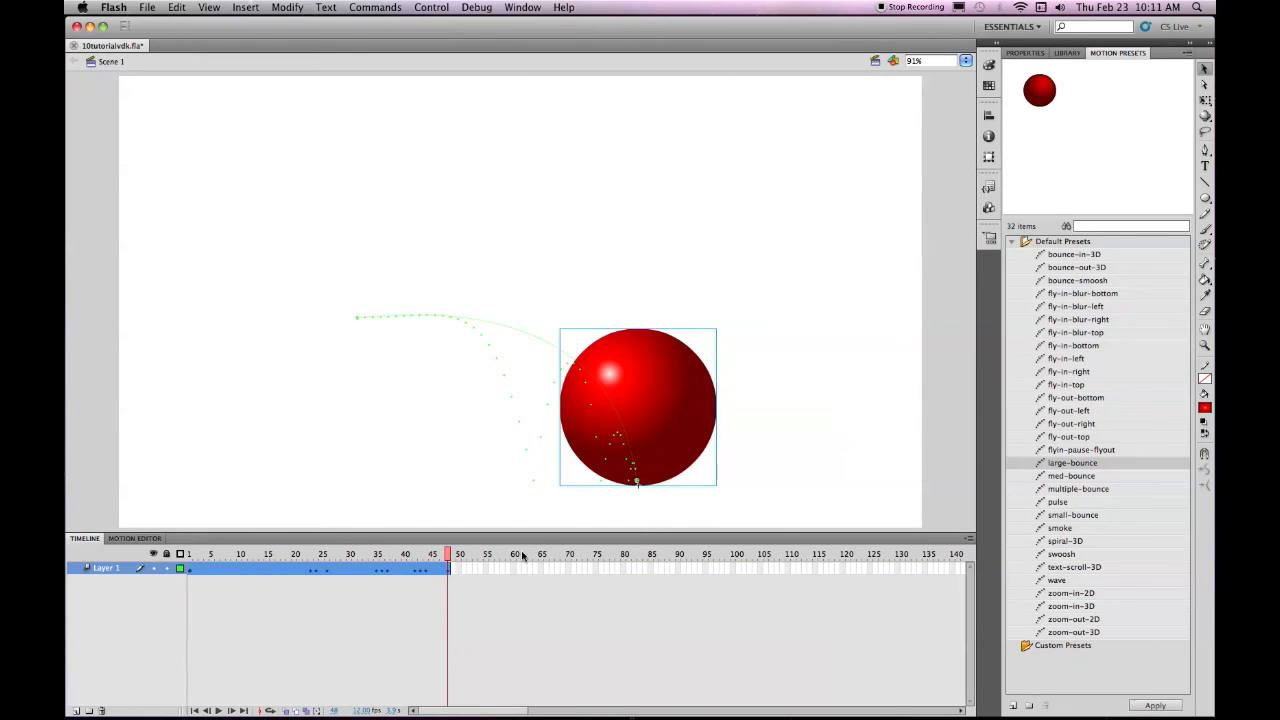
left_click_drag(448, 567, 421, 568)
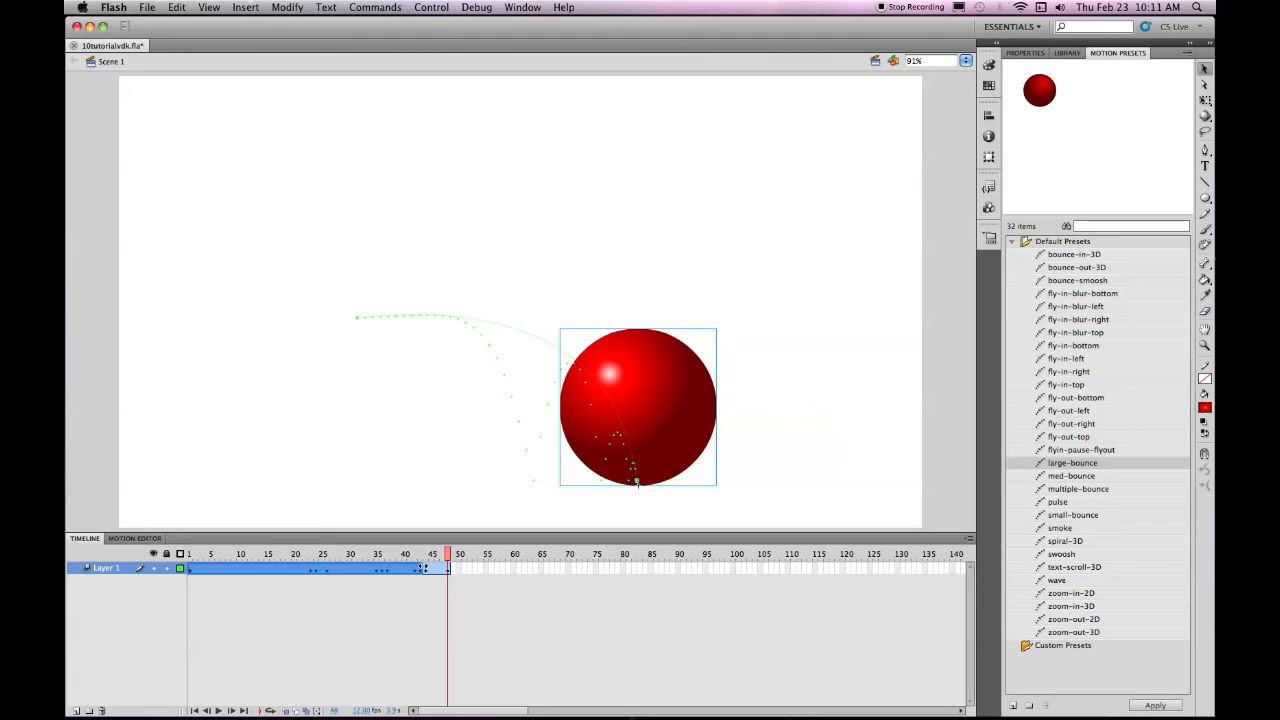
left_click_drag(455, 566, 460, 570)
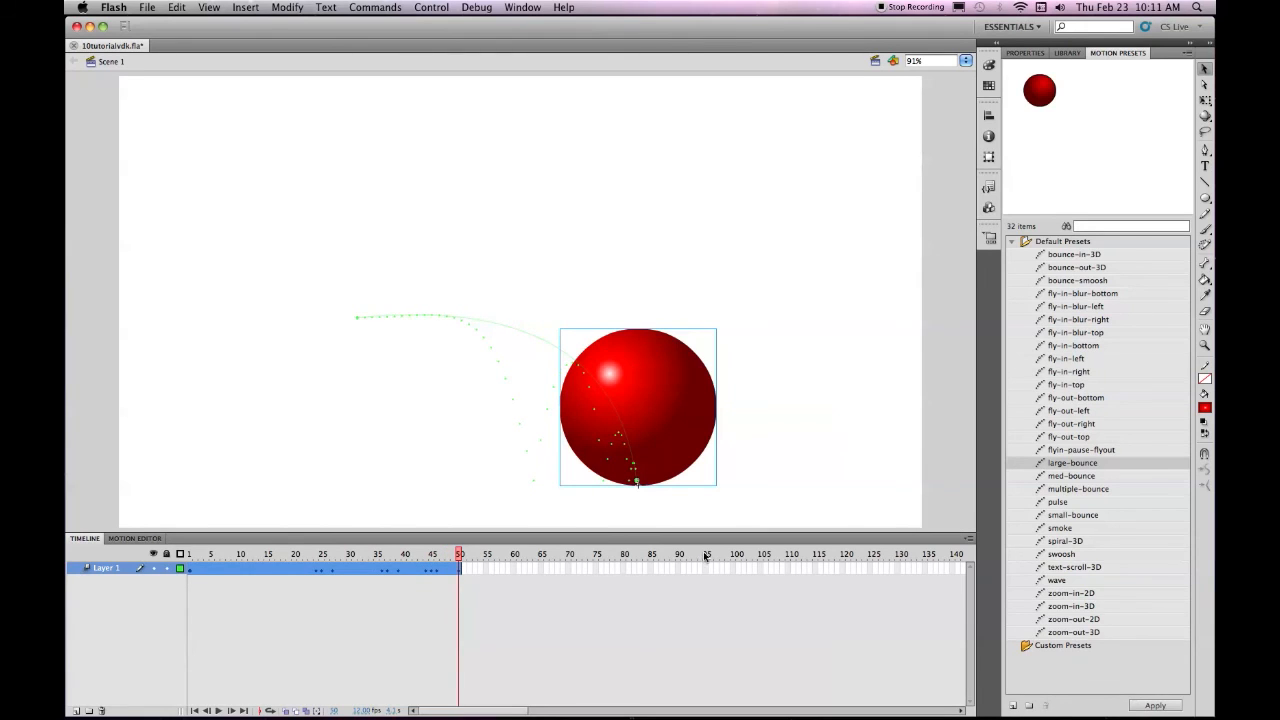
left_click(890, 323)
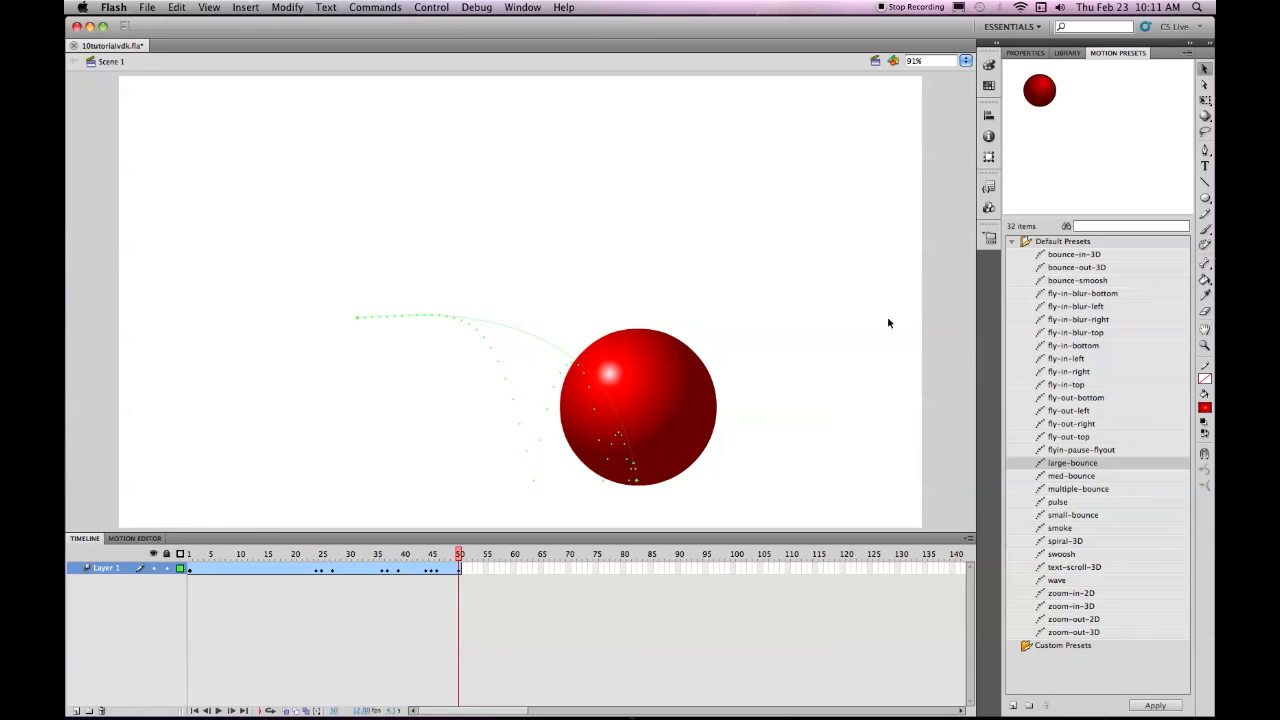
key("super+Return")
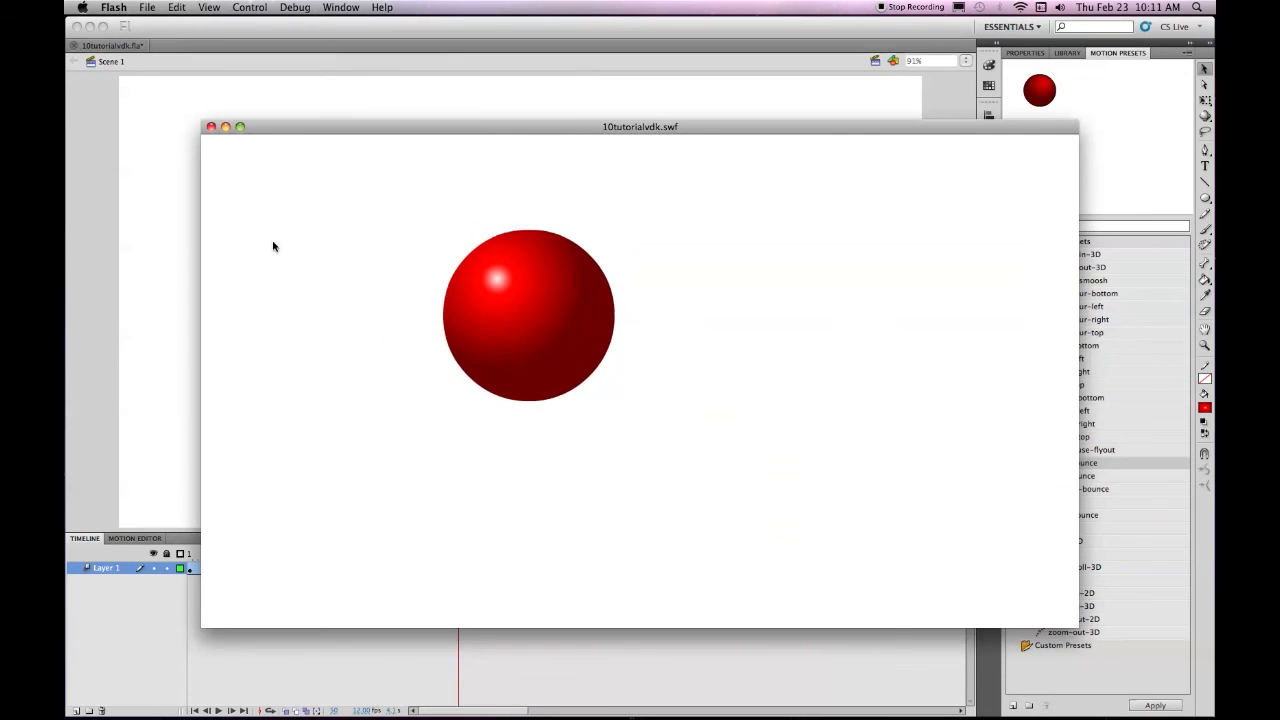
left_click(211, 128)
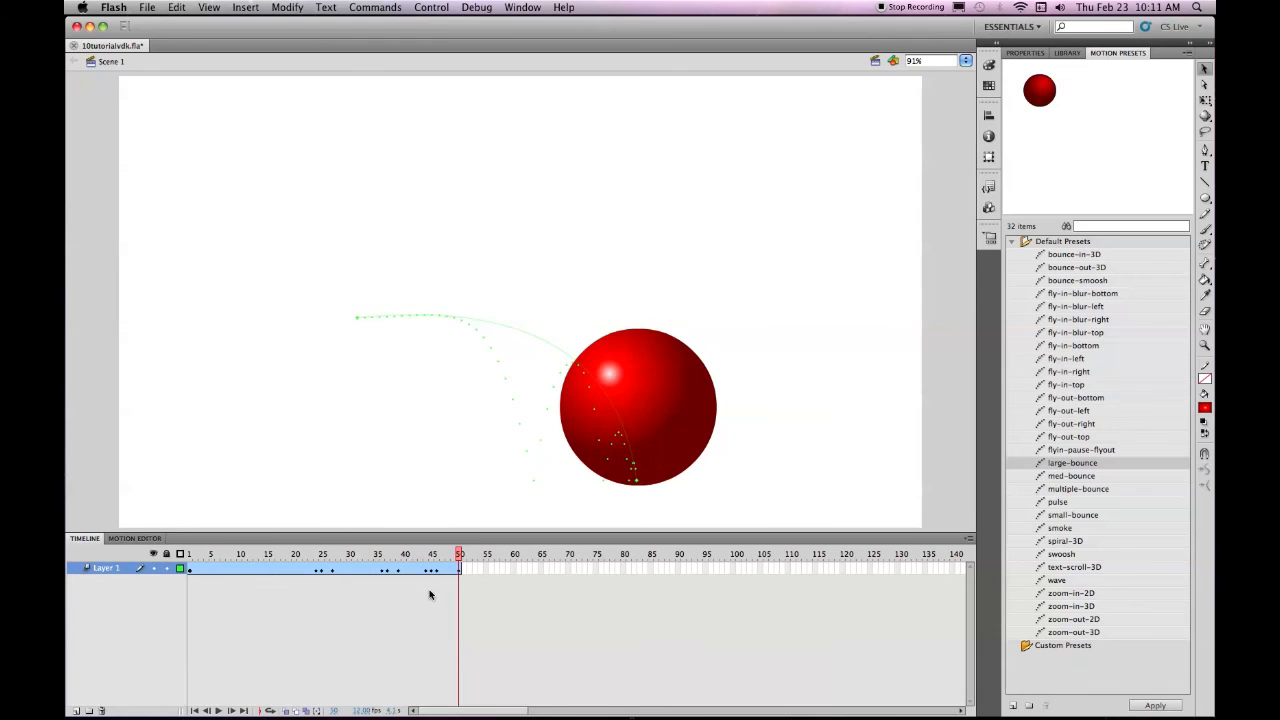
- Test the bounce with the tween stretched to frame 120, and return the tween's end to frame 75
left_click_drag(460, 567, 843, 569)
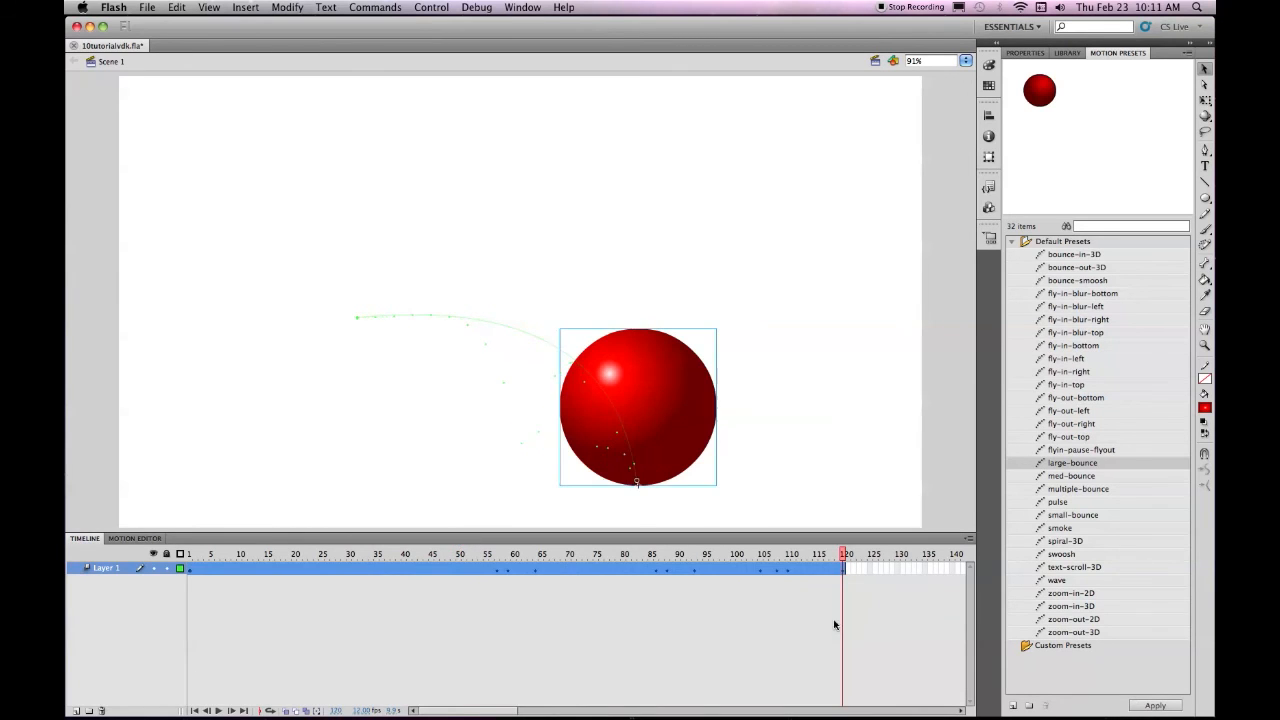
key("super+Return")
left_click_drag(844, 566, 598, 570)
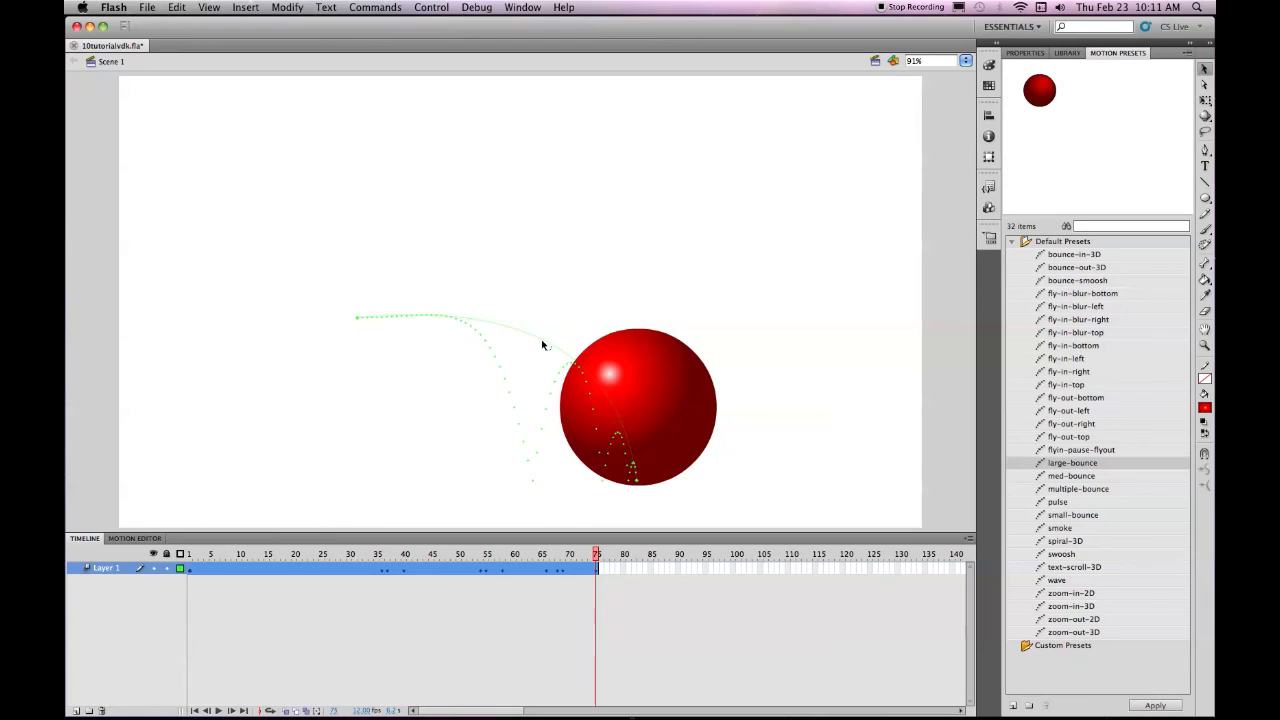
- Straighten the ball's curved motion path, save the file and test the movie
left_click_drag(541, 339, 505, 418)
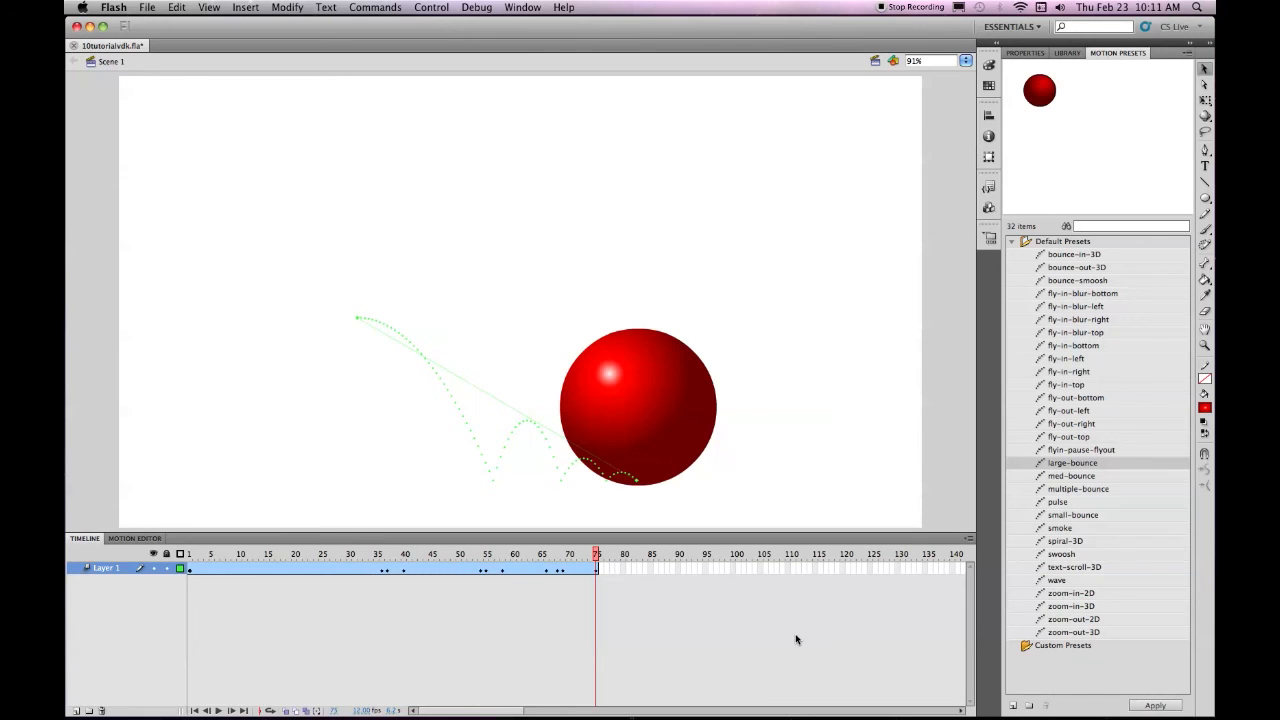
key("super+s")
key("super+Return")
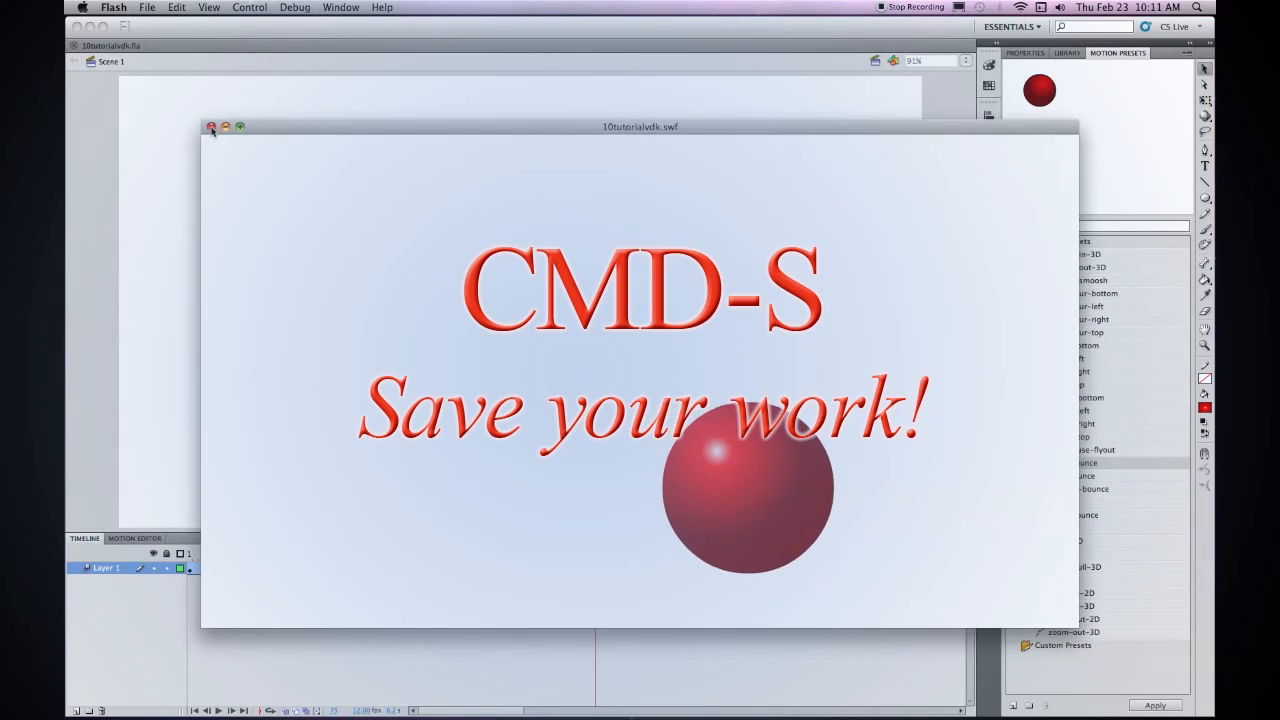
left_click(211, 127)
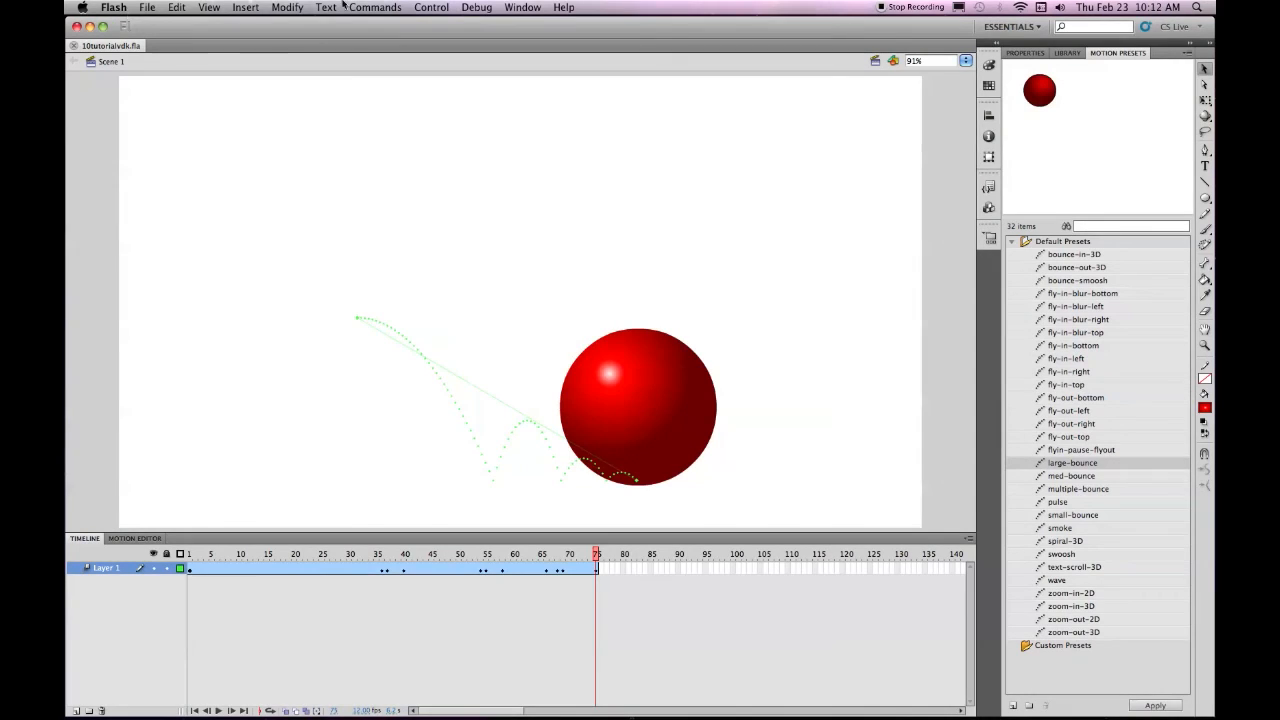